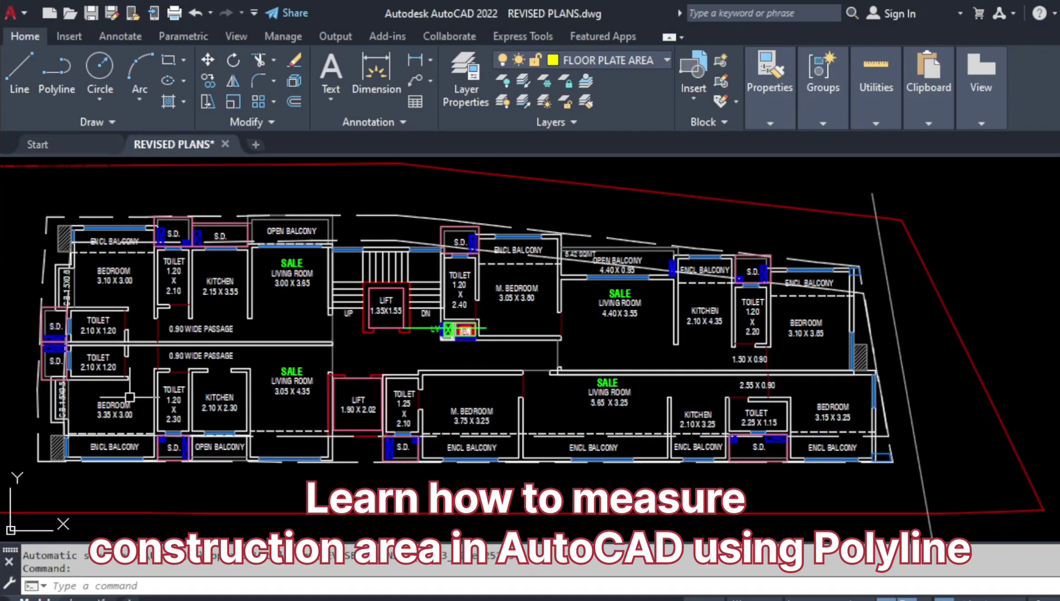
# - Zoom into the plan's lower-left bedroom and balcony corner and call up PL (polyline)
pyautogui.moveTo(61, 399)
pyautogui.mouseDown(button='middle')
pyautogui.moveTo(85, 393)
pyautogui.moveTo(144, 438)
pyautogui.mouseUp(button='middle')
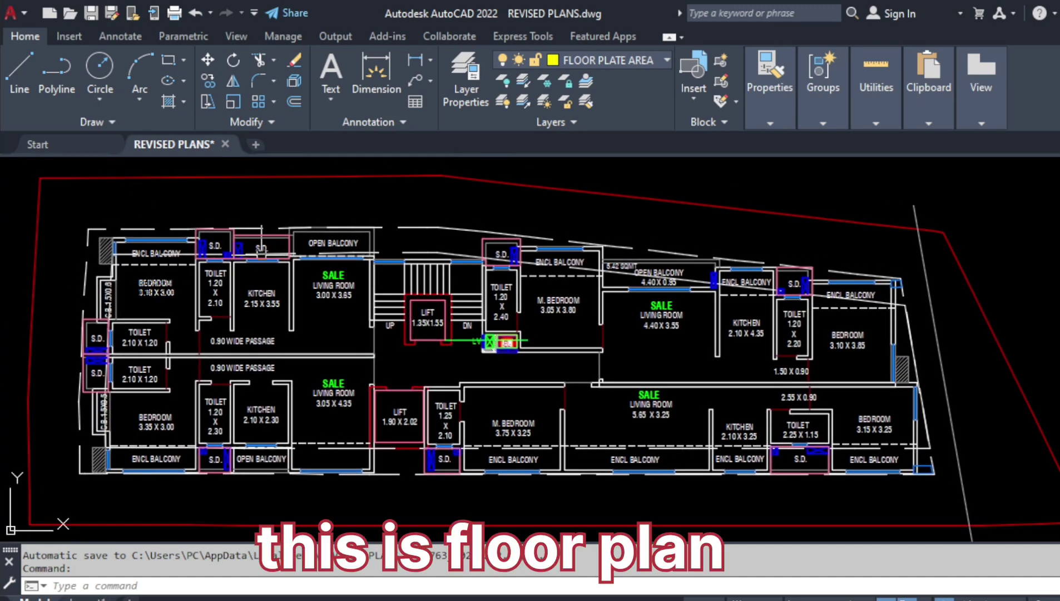
pyautogui.press('Escape')
pyautogui.press('Escape')
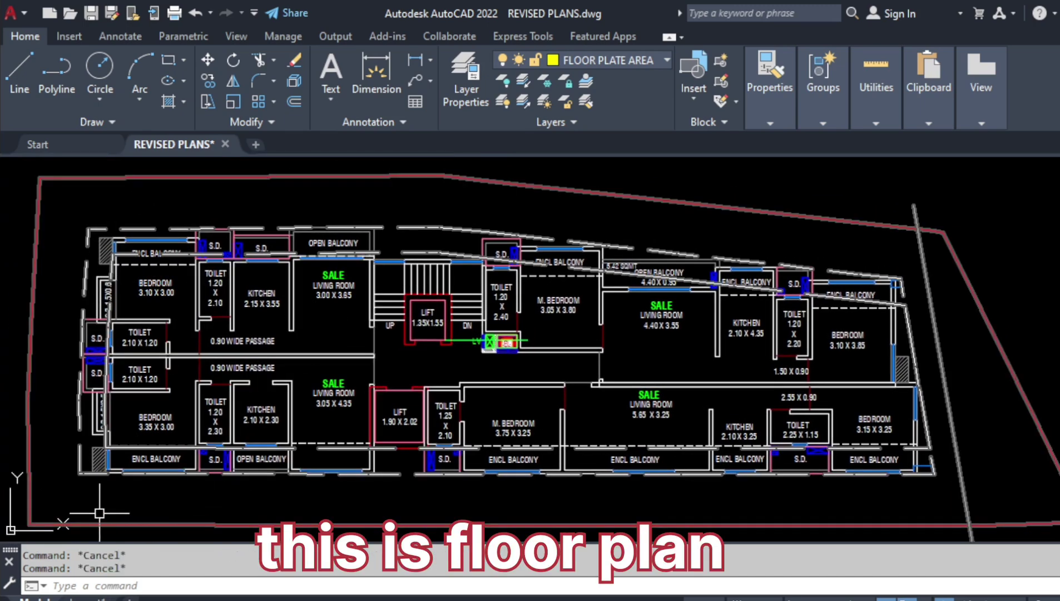
pyautogui.scroll(2, 103, 484)
pyautogui.scroll(2, 109, 483)
pyautogui.scroll(2, 118, 482)
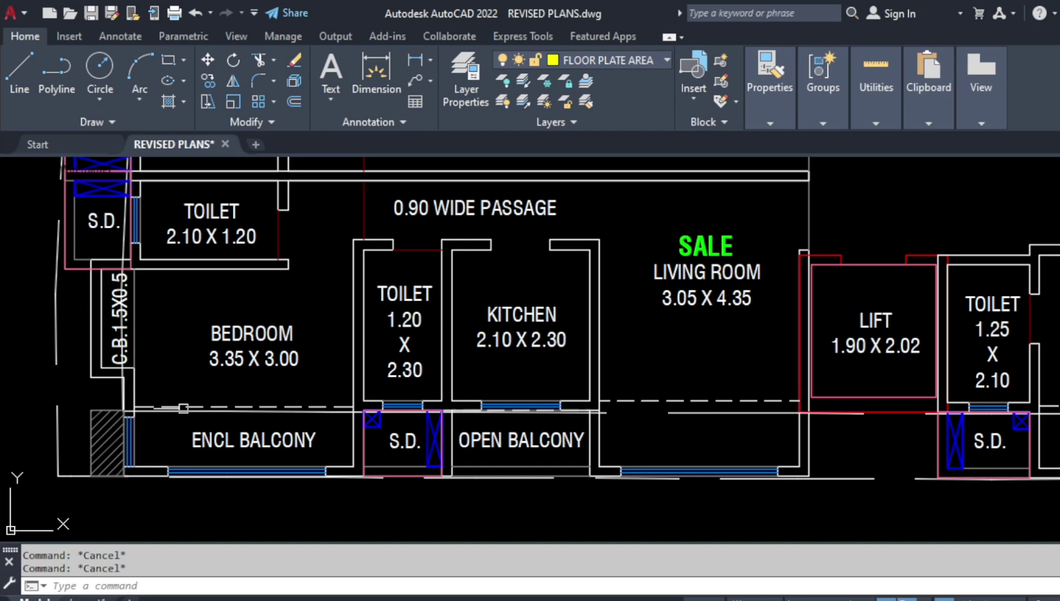
pyautogui.moveTo(183, 408); pyautogui.dragTo(188, 379, button='middle')
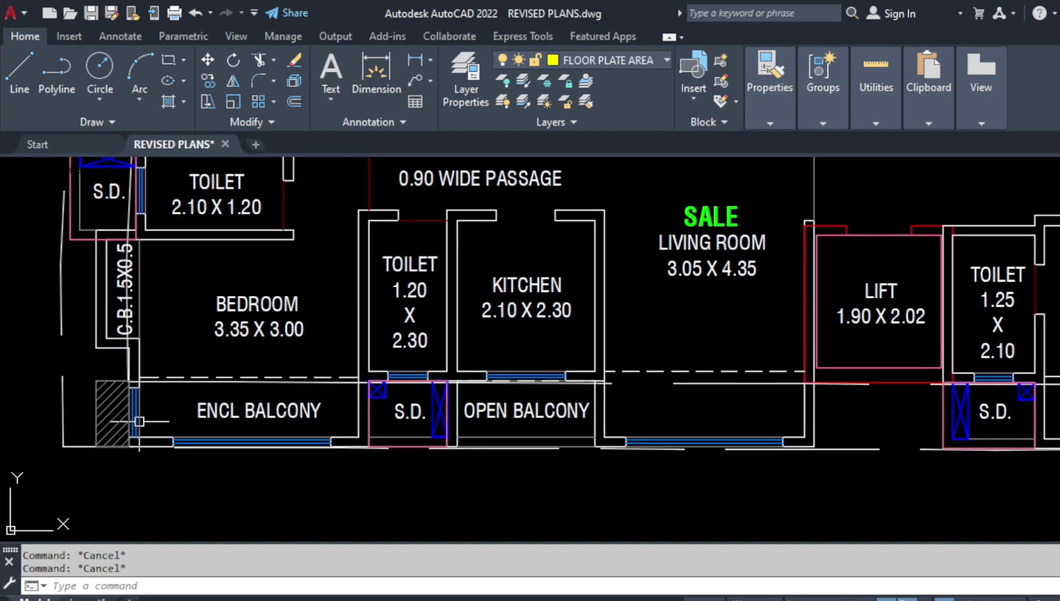
pyautogui.write('P')
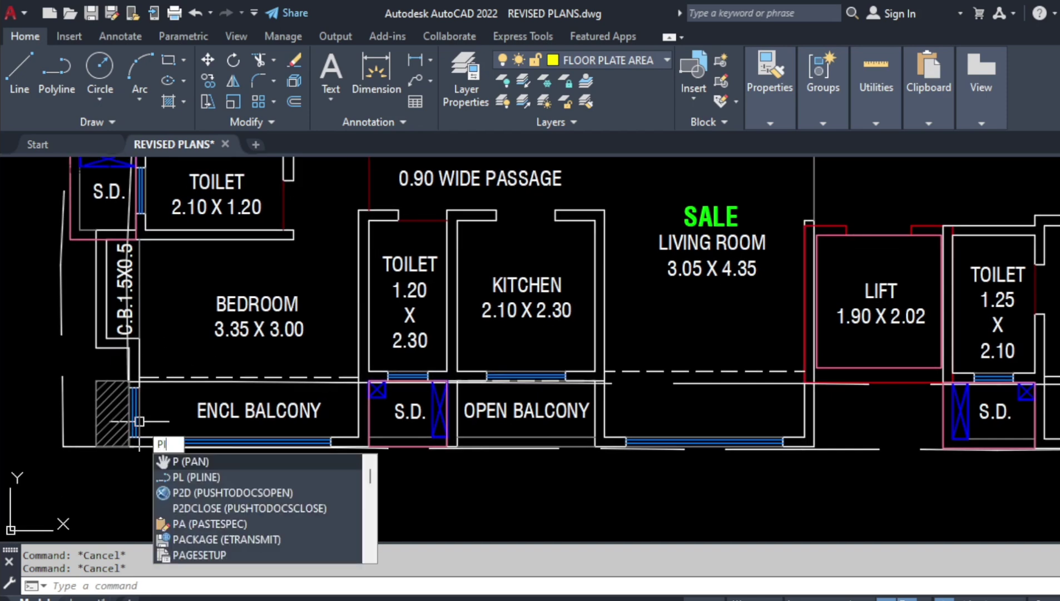
pyautogui.write('L')
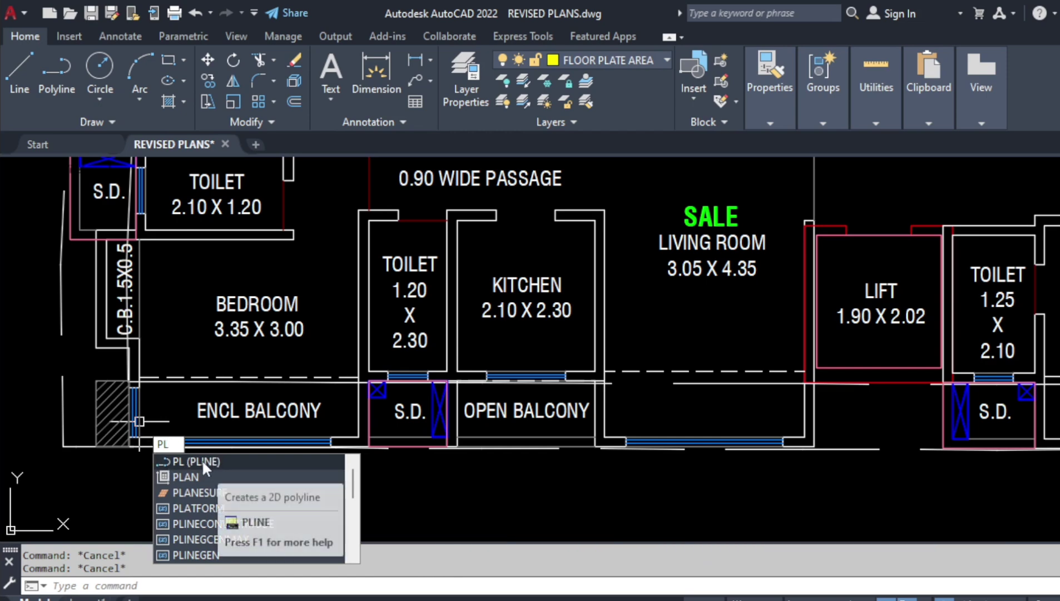
pyautogui.moveTo(195, 477)
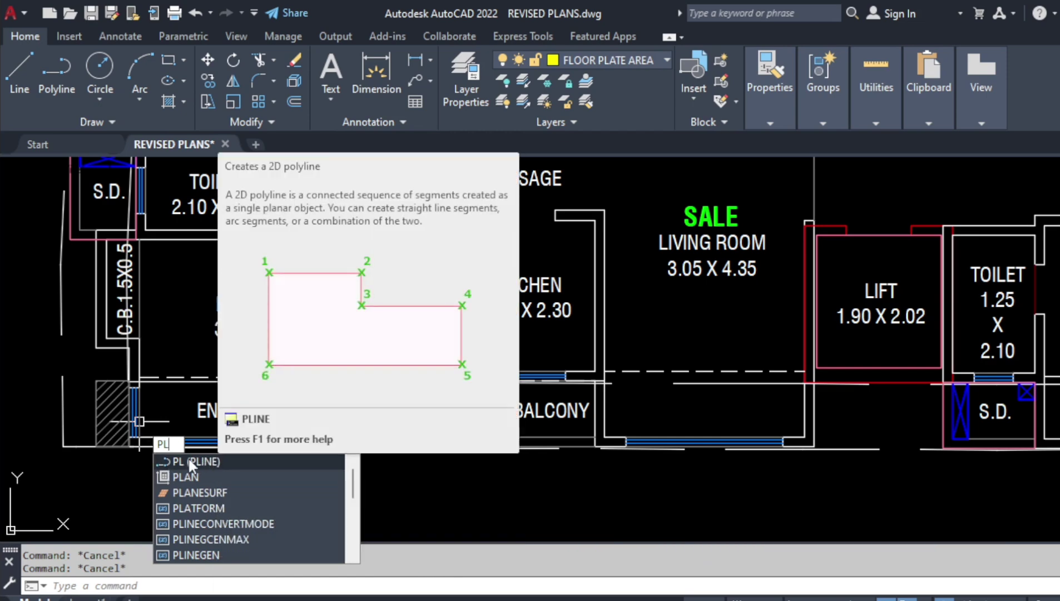
# - Start the outline polyline at the building's lower-left corner and pick the first left-wall corners
pyautogui.click(188, 462)
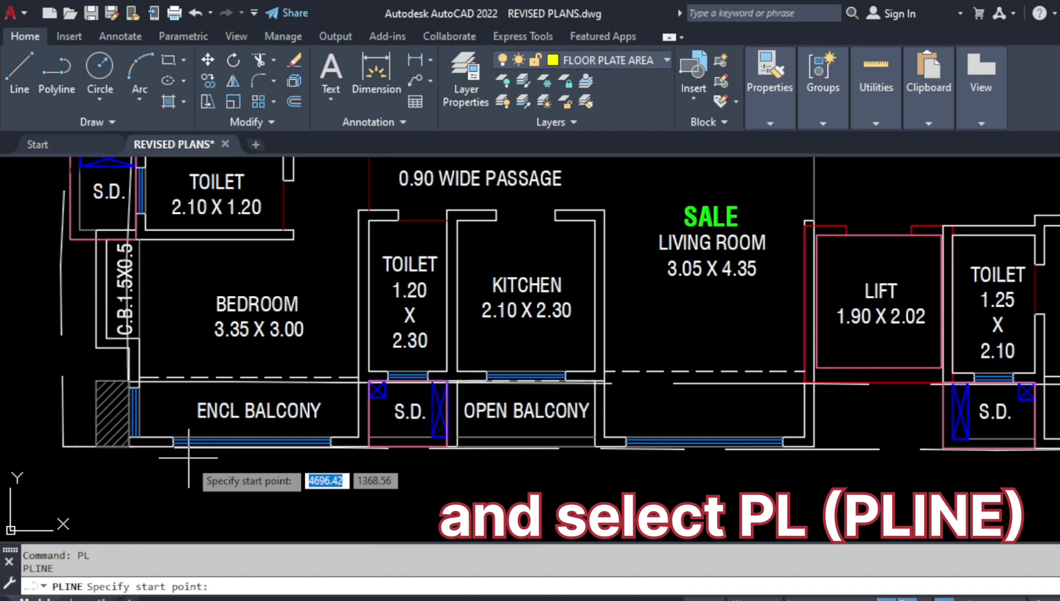
pyautogui.scroll(2, 123, 454)
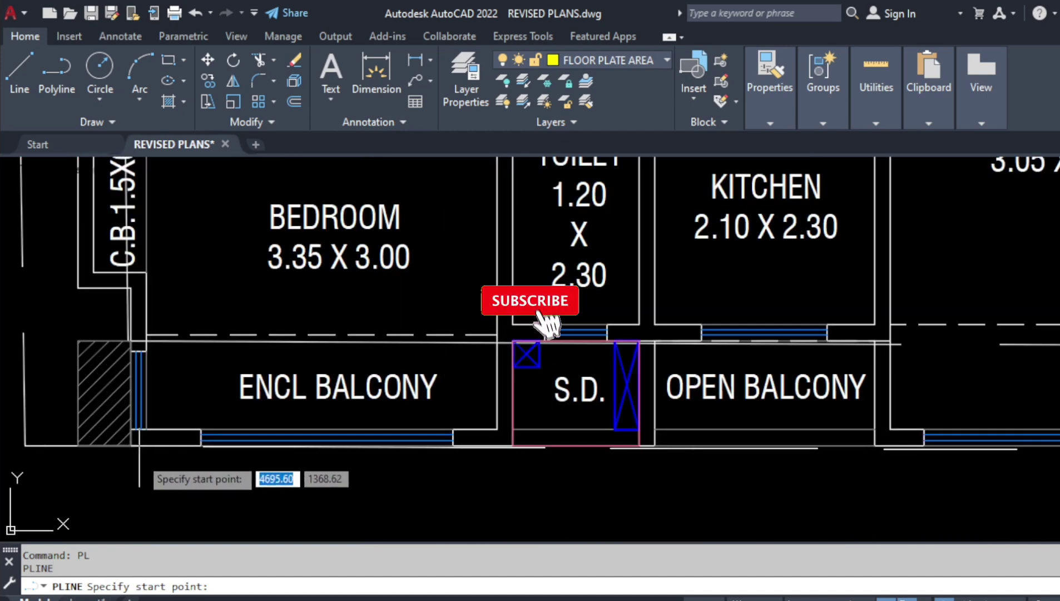
pyautogui.click(130, 446)
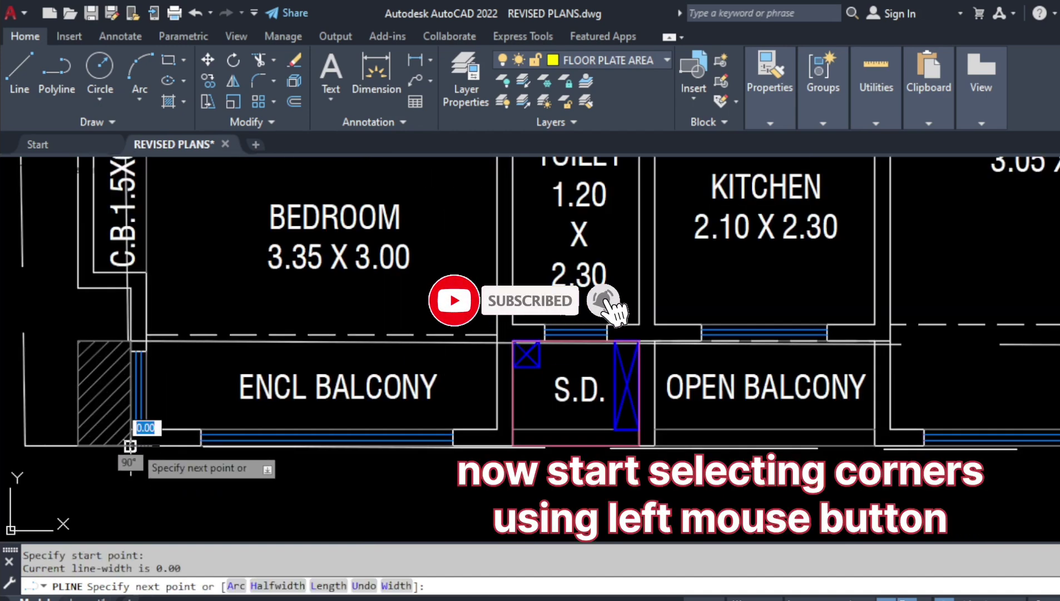
pyautogui.scroll(2, 135, 389)
pyautogui.scroll(3, 136, 411)
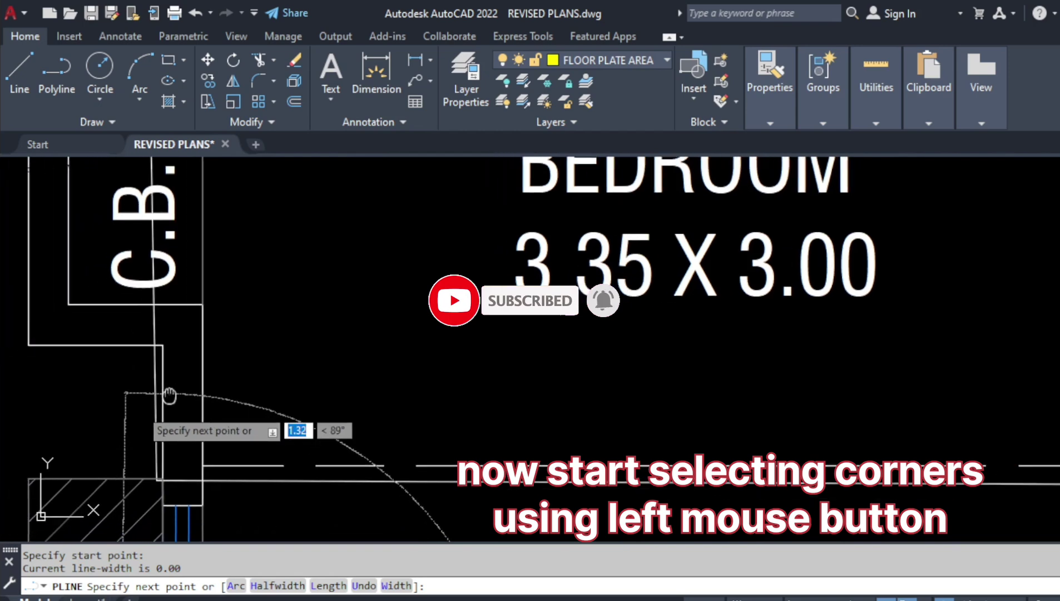
pyautogui.moveTo(136, 409); pyautogui.dragTo(298, 416, button='middle')
pyautogui.click(296, 368)
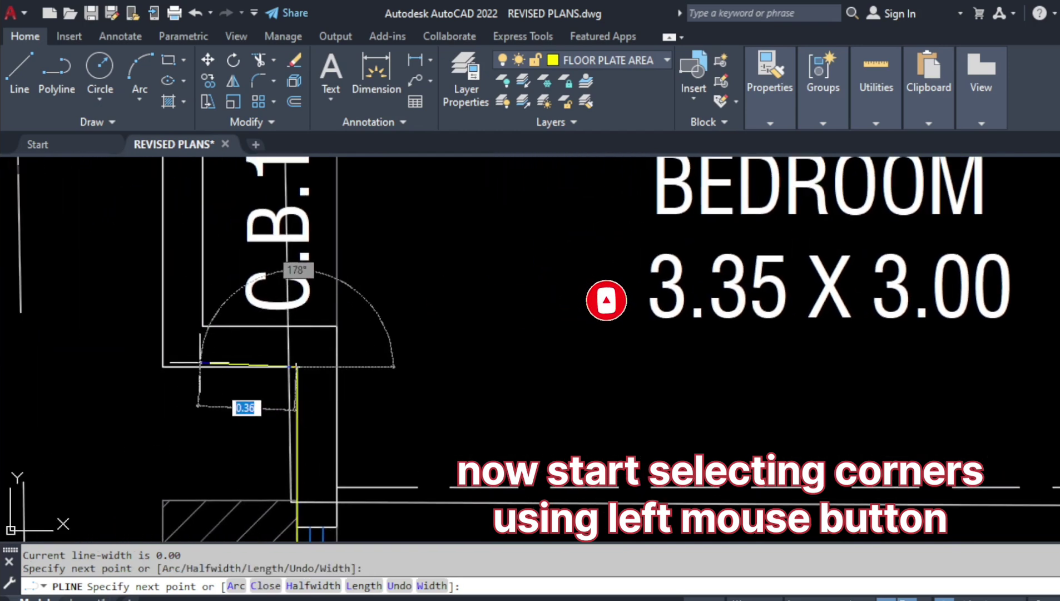
pyautogui.click(162, 367)
# - Trace the outline past the S.D. area and up the left wall to where it steps inward
pyautogui.scroll(-3, 133, 311)
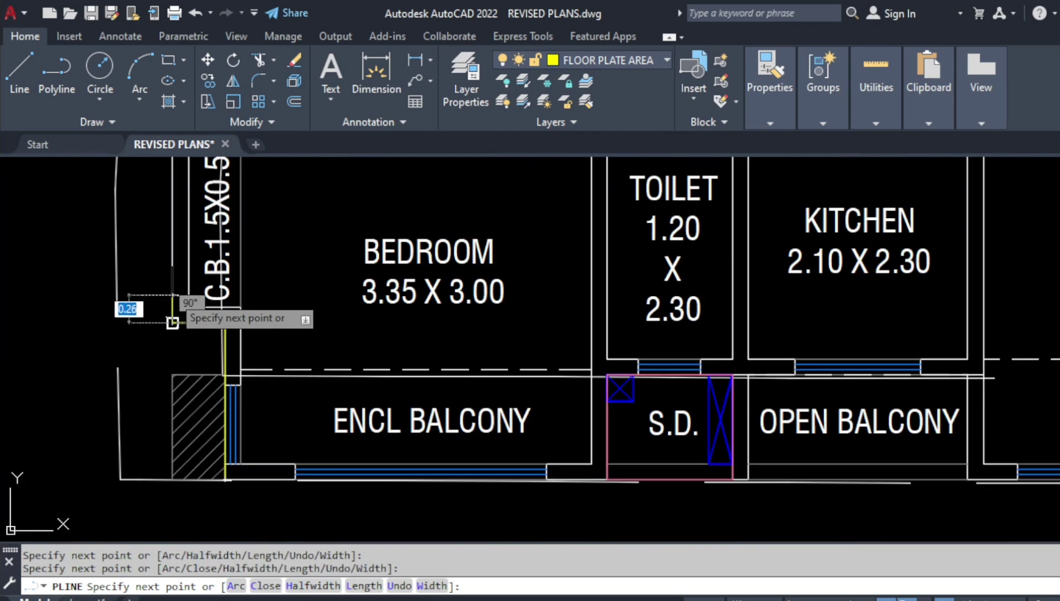
pyautogui.moveTo(140, 312); pyautogui.dragTo(111, 389, button='middle')
pyautogui.scroll(-1, 125, 412)
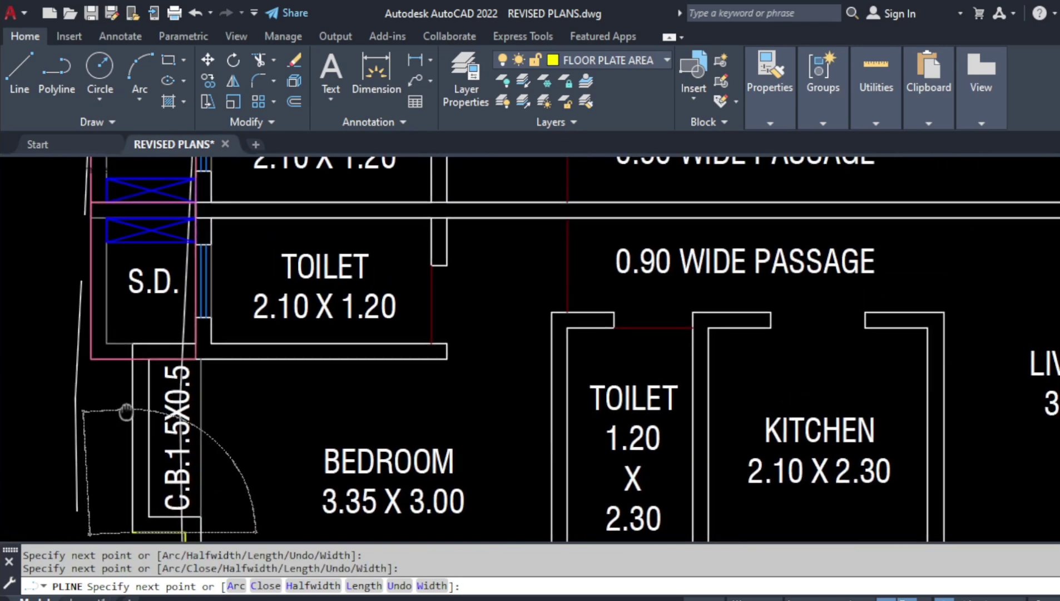
pyautogui.click(133, 343)
pyautogui.click(196, 343)
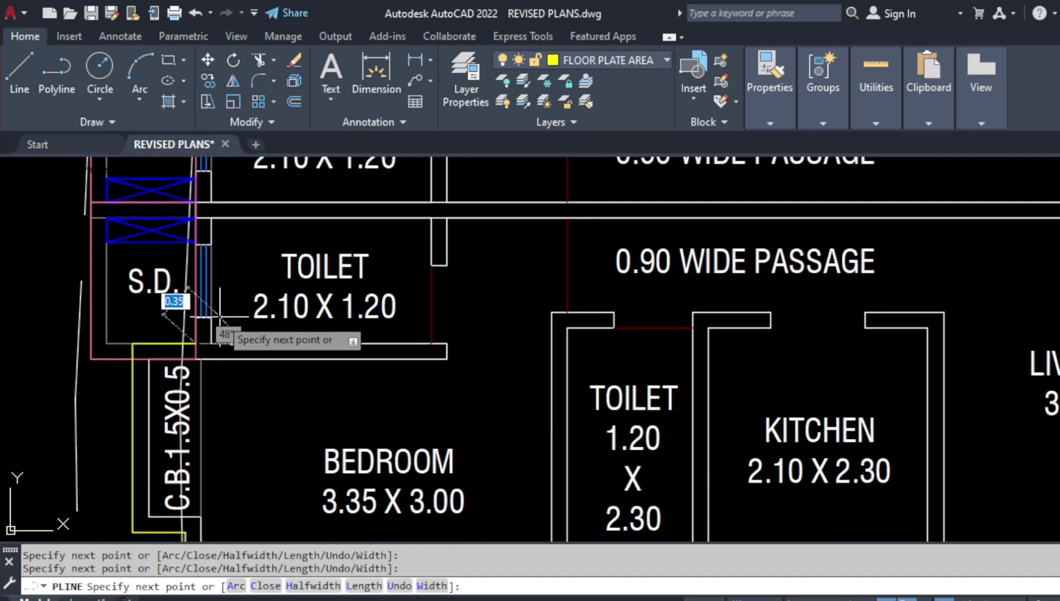
pyautogui.moveTo(189, 180); pyautogui.dragTo(149, 384, button='middle')
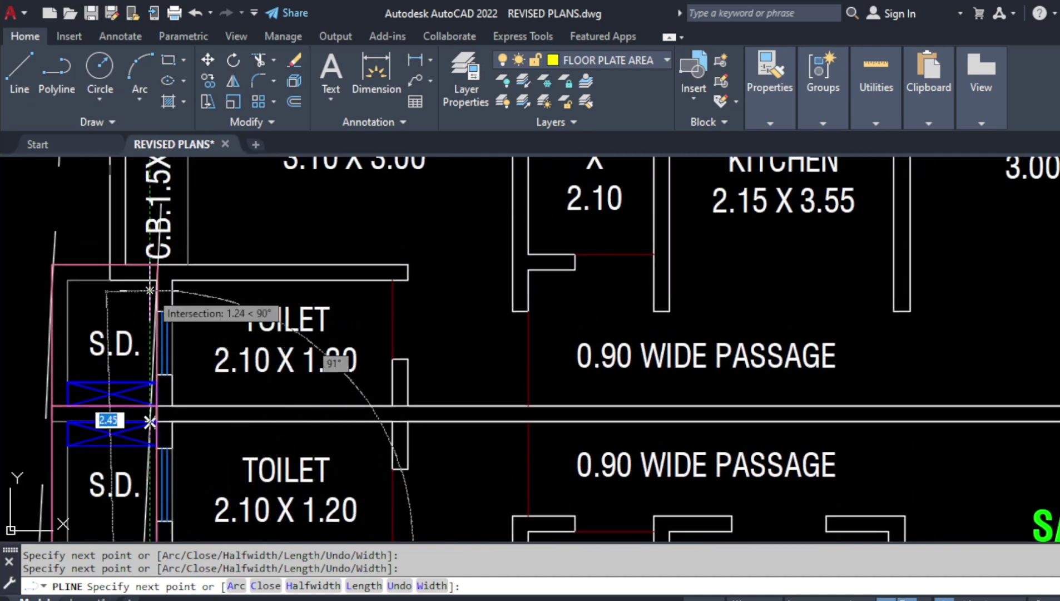
pyautogui.click(157, 280)
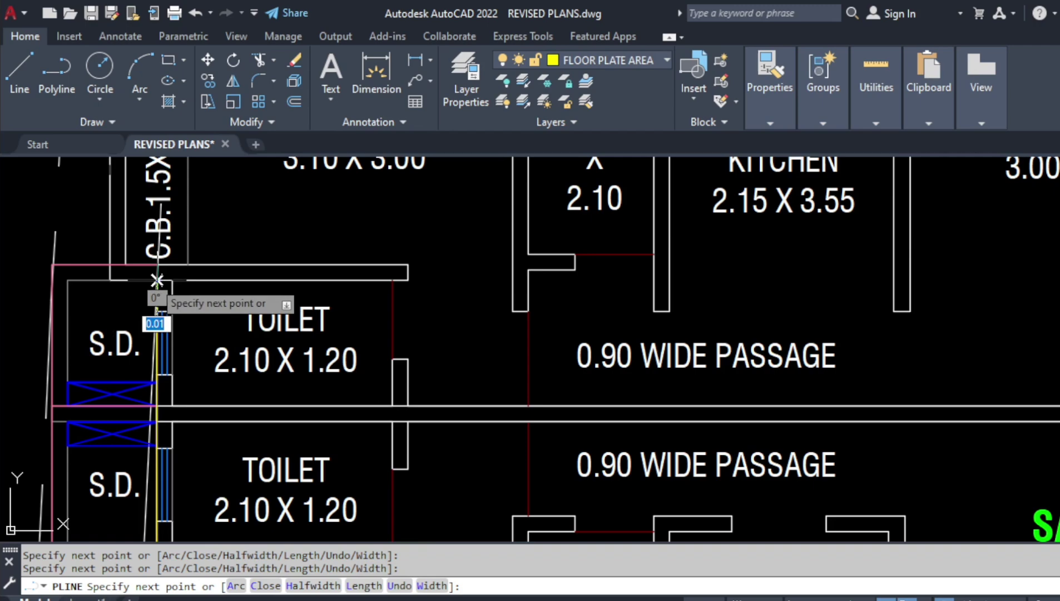
pyautogui.click(109, 280)
# - Add outline corners around the upper-left ENCL BALCONY to the top of the vertical segment
pyautogui.scroll(-3, 114, 282)
pyautogui.moveTo(118, 284)
pyautogui.mouseDown(button='middle')
pyautogui.moveTo(130, 385)
pyautogui.moveTo(142, 395)
pyautogui.mouseUp(button='middle')
pyautogui.scroll(3, 118, 351)
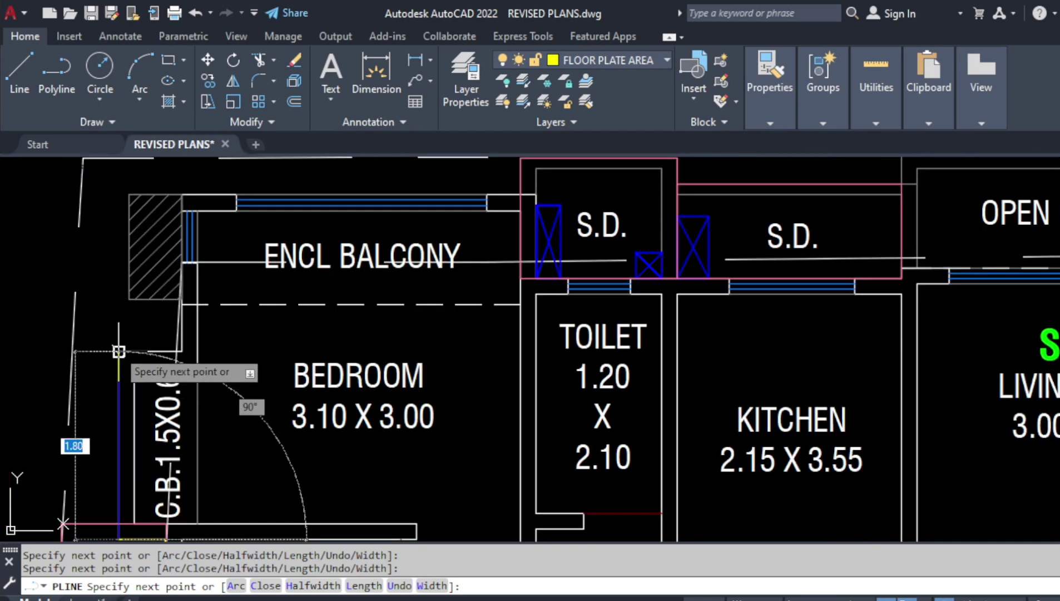
pyautogui.scroll(2, 166, 351)
pyautogui.click(176, 352)
pyautogui.moveTo(176, 352); pyautogui.dragTo(176, 487, button='middle')
pyautogui.click(163, 236)
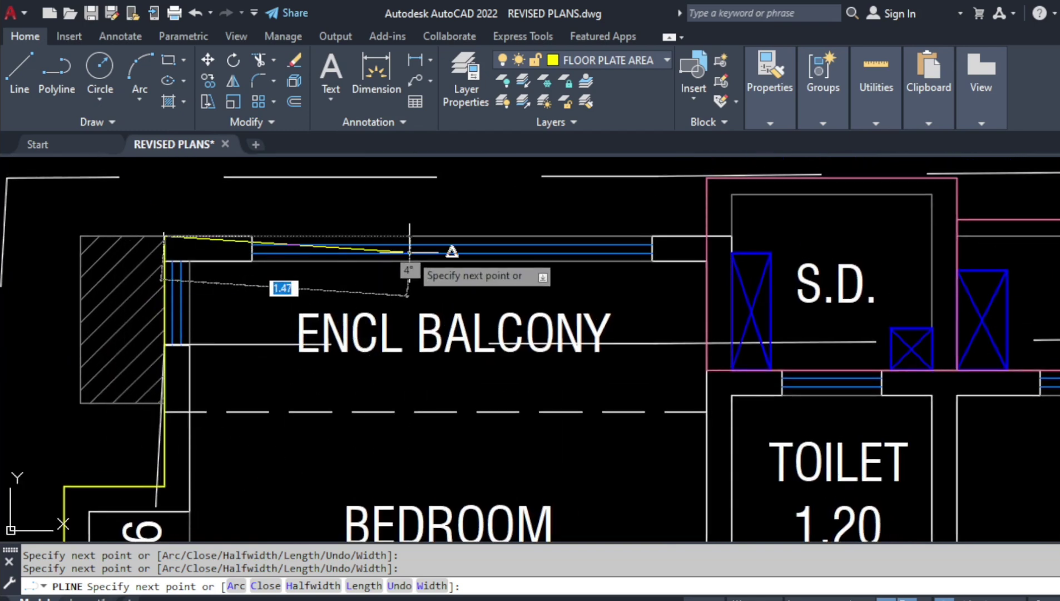
# - Extend the outline along the top edge: the 3.40 and 0.80 segments around the S.D. areas
pyautogui.moveTo(449, 246); pyautogui.dragTo(228, 256, button='middle')
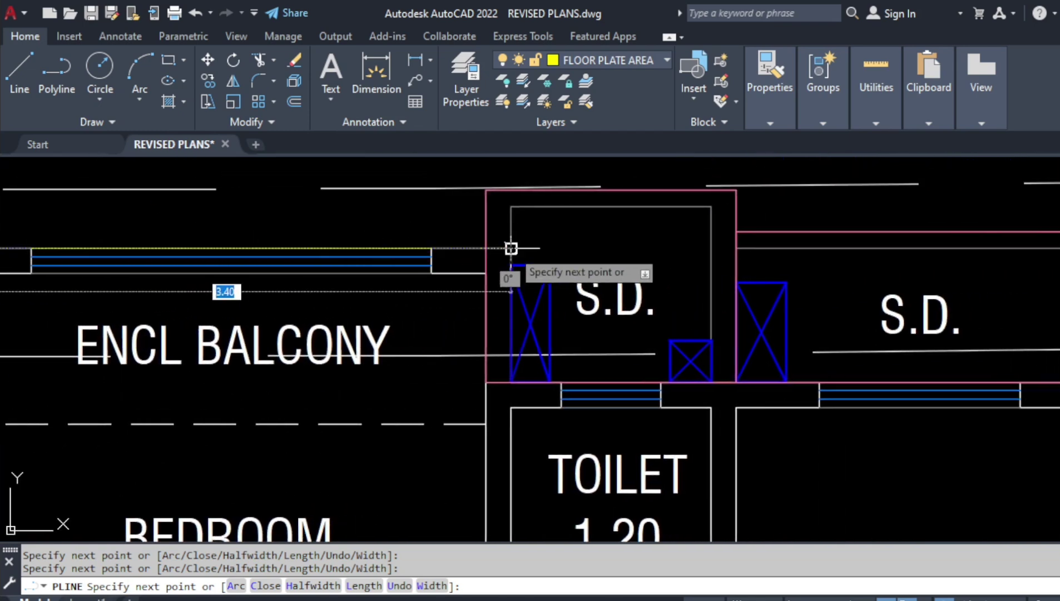
pyautogui.click(511, 248)
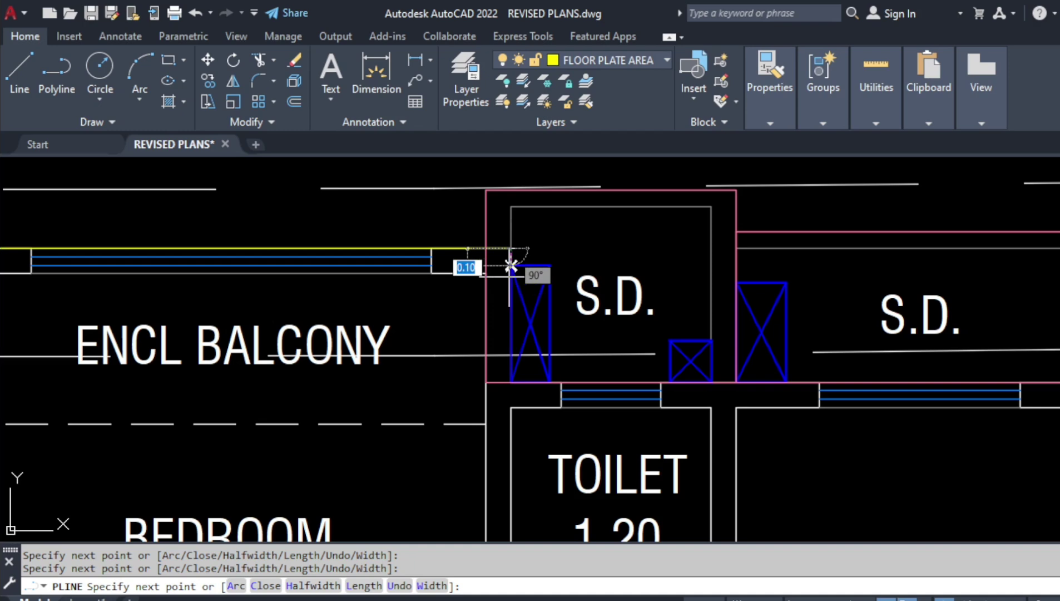
pyautogui.click(511, 382)
pyautogui.moveTo(615, 384); pyautogui.dragTo(415, 380, button='middle')
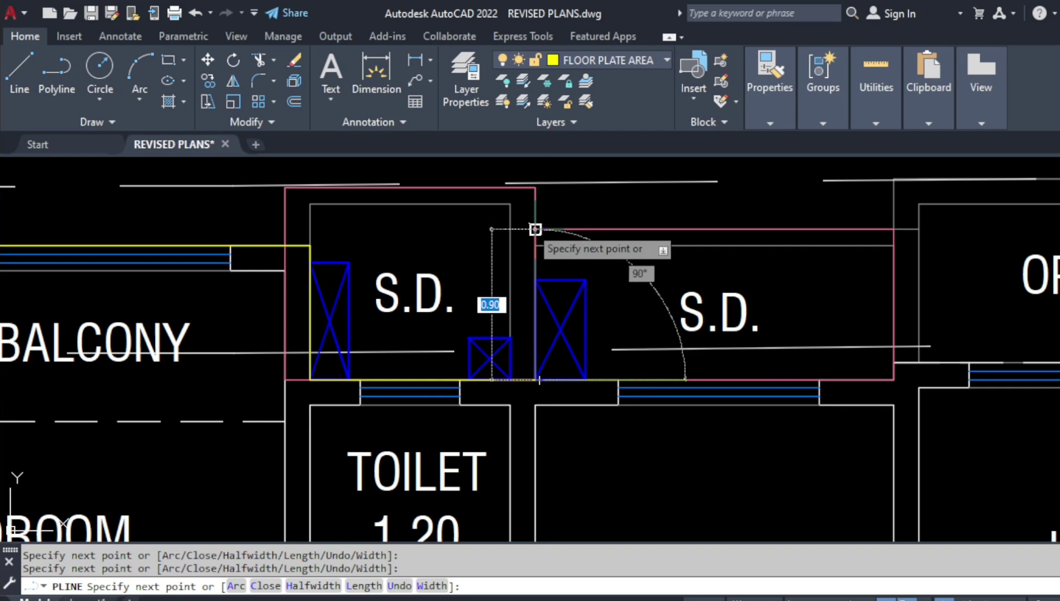
pyautogui.click(536, 228)
pyautogui.moveTo(651, 258); pyautogui.dragTo(262, 300, button='middle')
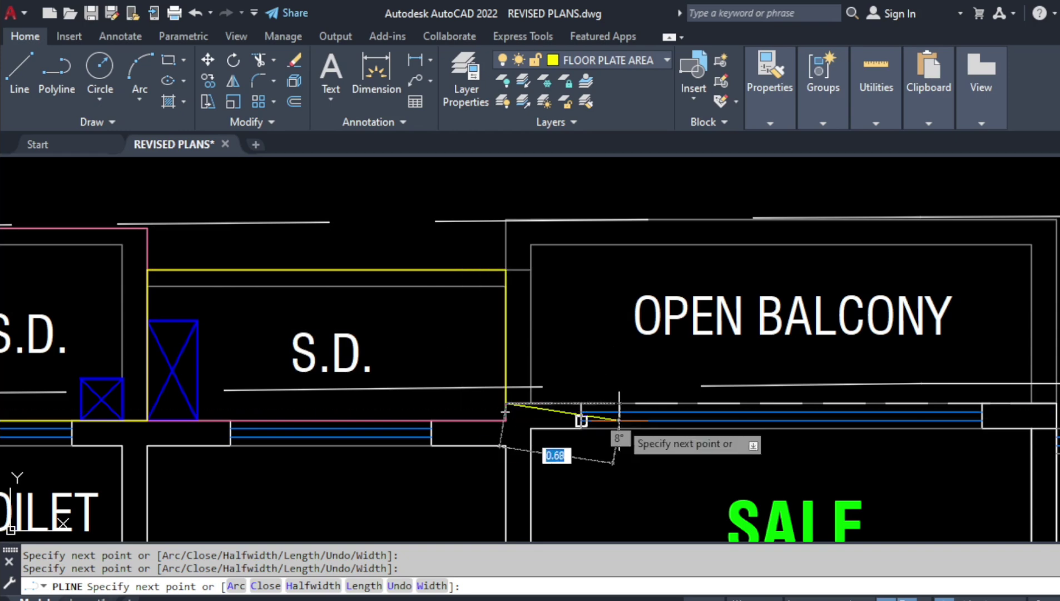
# - Add the outline corner at the enclosed balcony further along the top edge
pyautogui.moveTo(622, 424); pyautogui.dragTo(418, 401, button='middle')
pyautogui.scroll(-2, 378, 406)
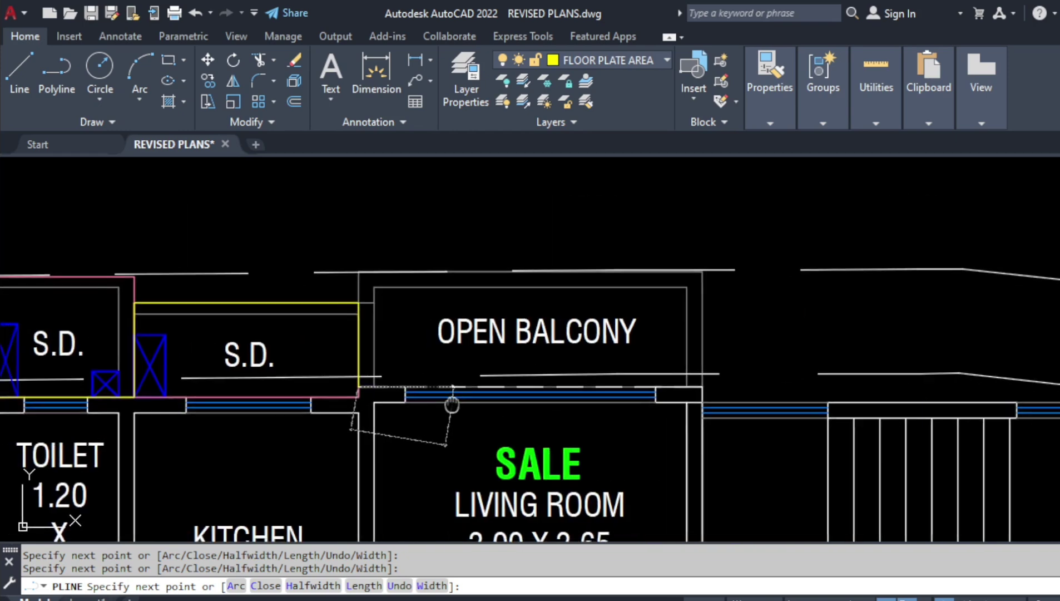
pyautogui.scroll(2, 717, 387)
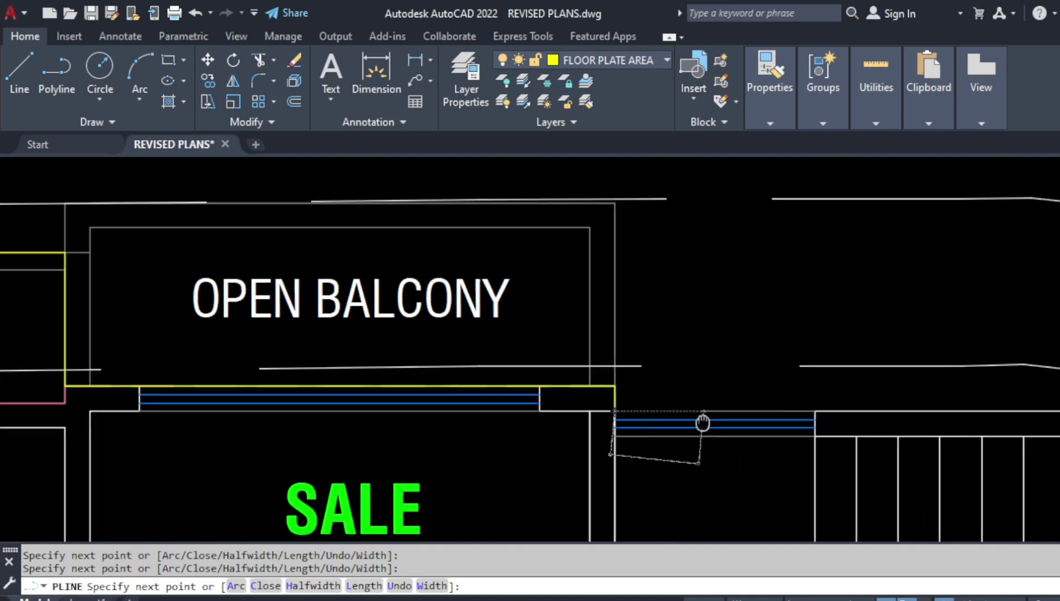
pyautogui.scroll(-3, 409, 437)
pyautogui.scroll(1, 493, 400)
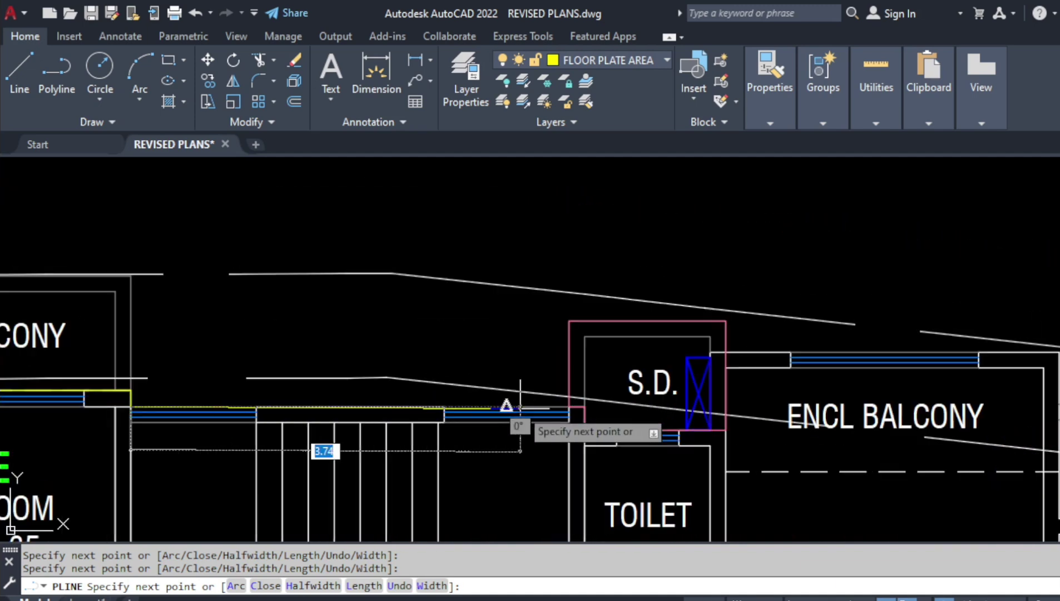
pyautogui.scroll(2, 500, 404)
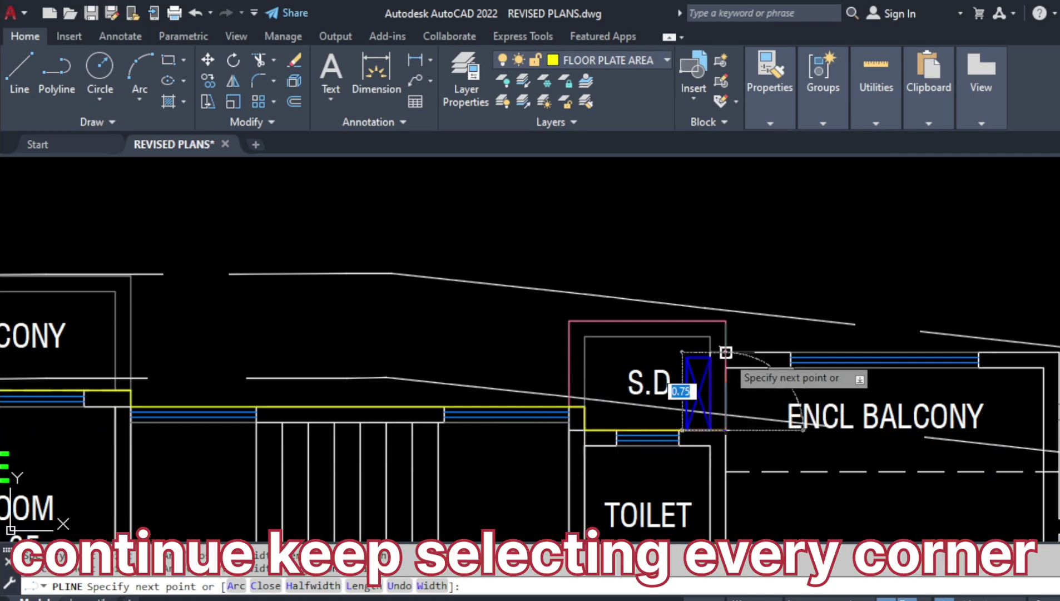
pyautogui.moveTo(726, 349); pyautogui.dragTo(342, 338, button='middle')
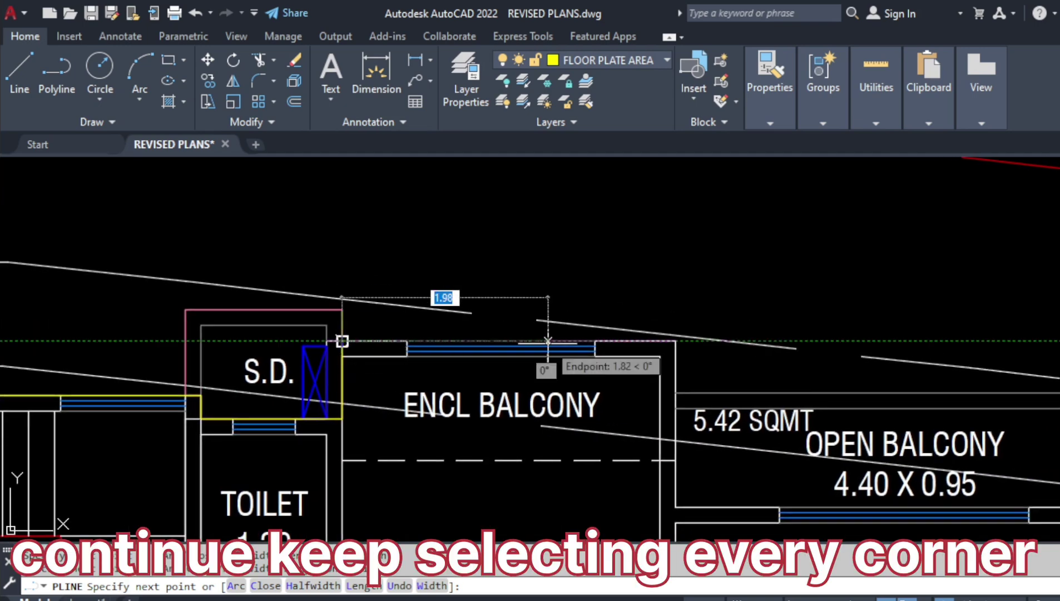
pyautogui.click(675, 341)
pyautogui.moveTo(675, 378); pyautogui.dragTo(598, 295, button='middle')
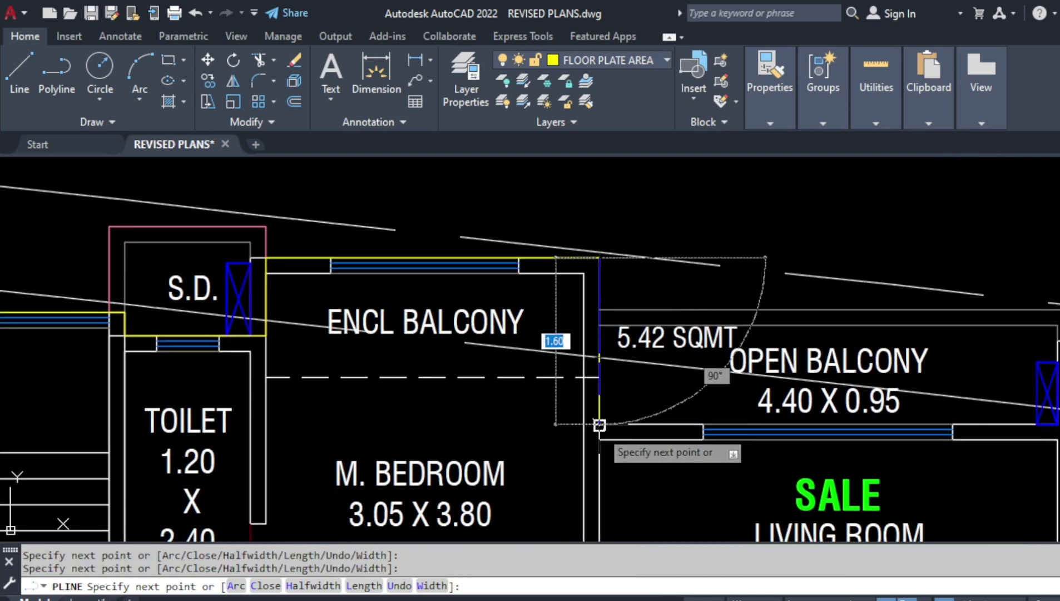
# - Trace the outline around the open balcony's end, beside the S.D. shaft and the next balcony
pyautogui.moveTo(680, 424); pyautogui.dragTo(356, 423, button='middle')
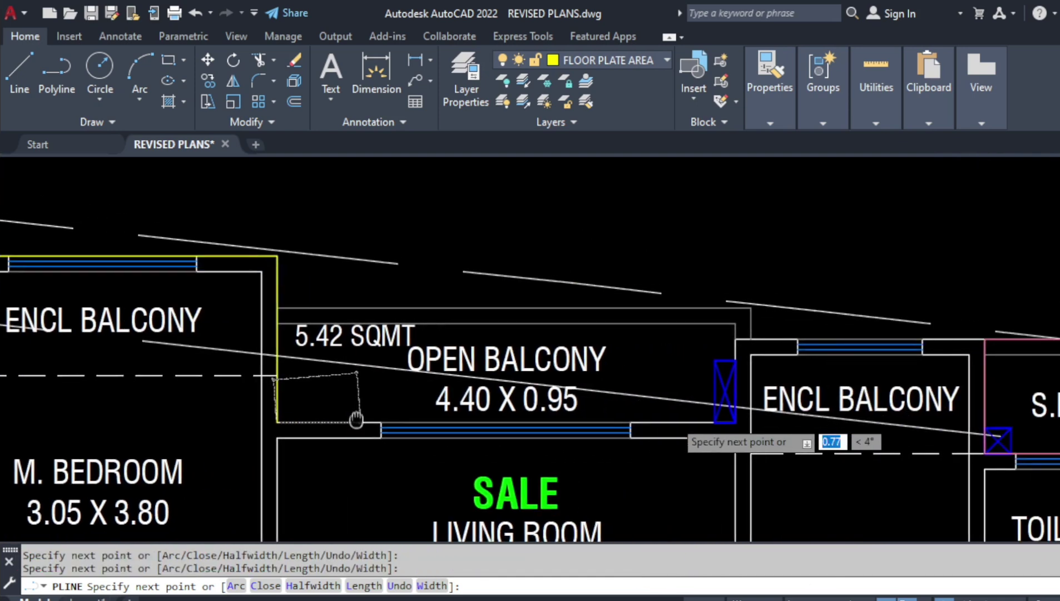
pyautogui.click(734, 423)
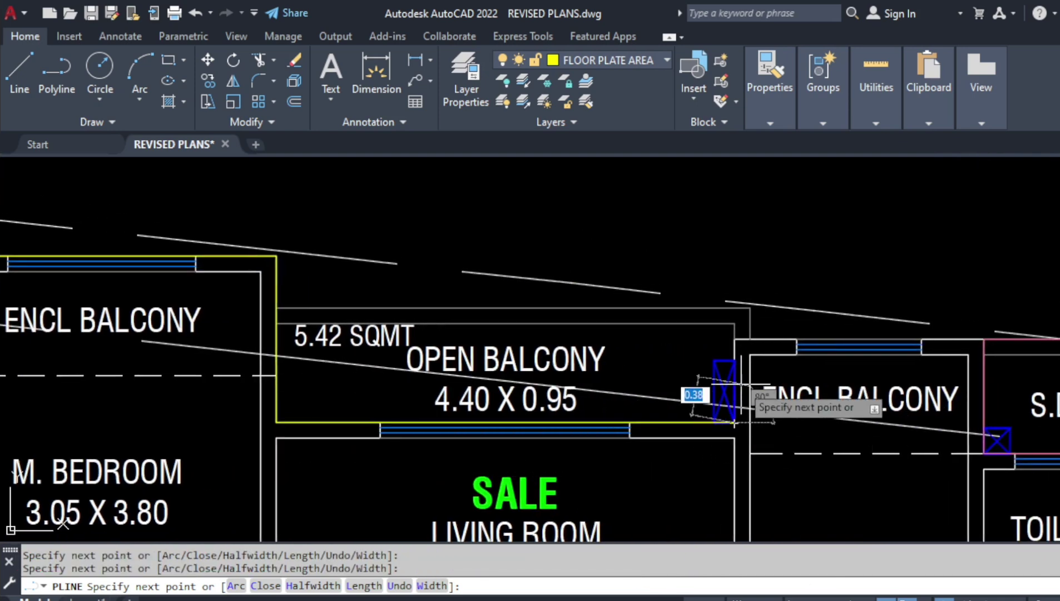
pyautogui.click(734, 339)
pyautogui.moveTo(924, 356); pyautogui.dragTo(539, 360, button='middle')
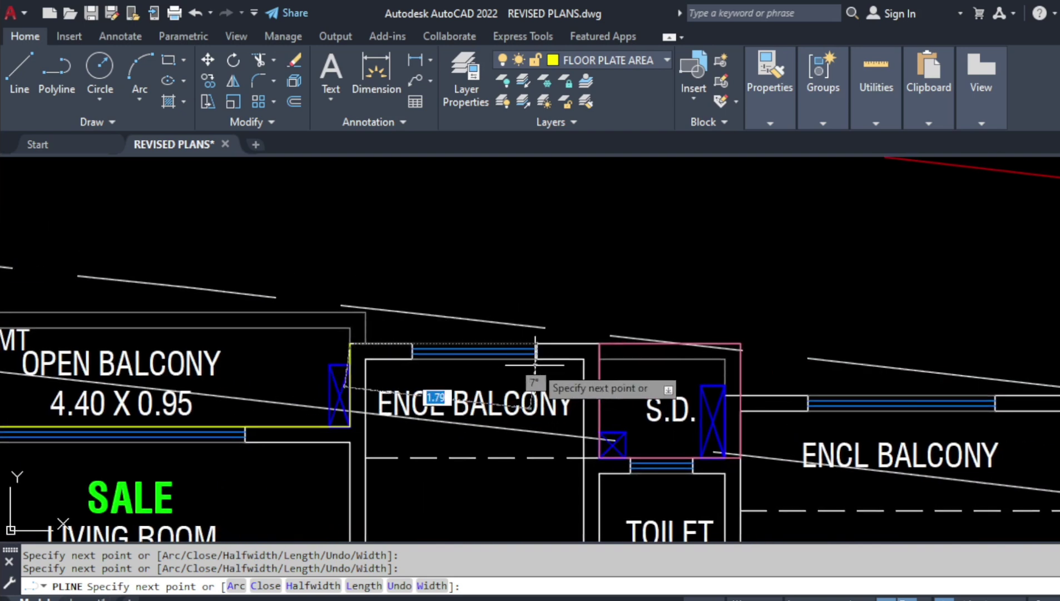
pyautogui.click(599, 344)
pyautogui.click(599, 458)
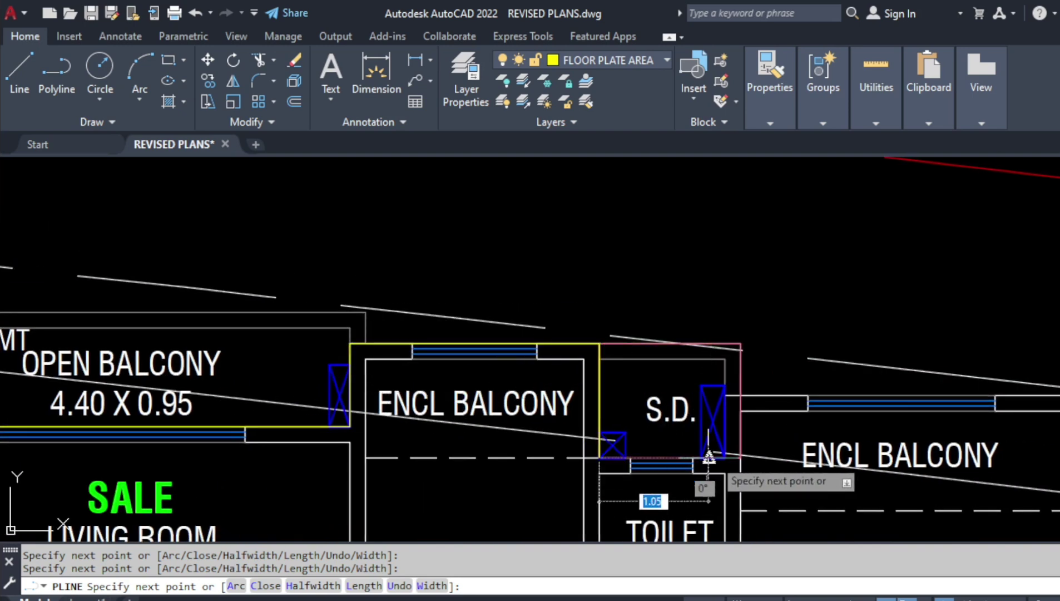
pyautogui.click(740, 396)
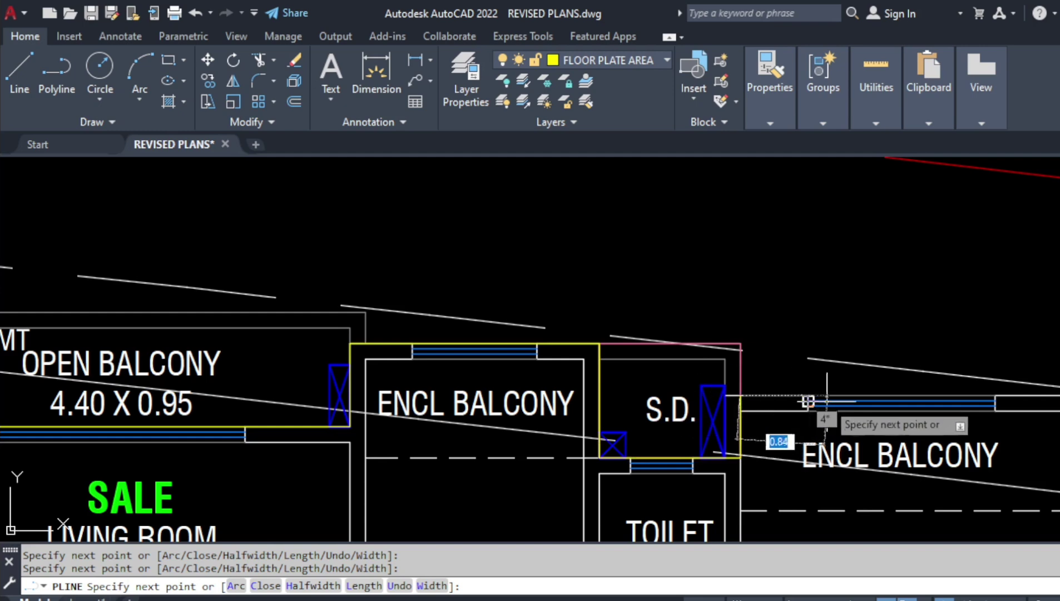
pyautogui.moveTo(805, 402); pyautogui.dragTo(315, 358, button='middle')
pyautogui.click(587, 351)
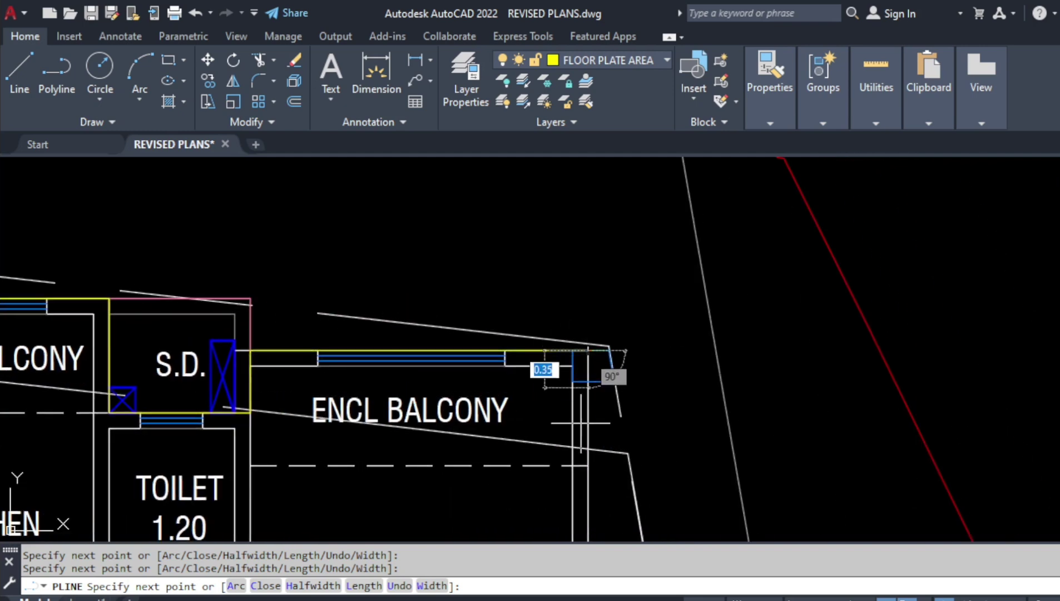
# - Follow the wall past kitchen and living room to pick the master bedroom balcony and S.D. corners
pyautogui.moveTo(588, 465)
pyautogui.mouseDown(button='middle')
pyautogui.moveTo(567, 323)
pyautogui.moveTo(533, 389)
pyautogui.moveTo(379, 357)
pyautogui.mouseUp(button='middle')
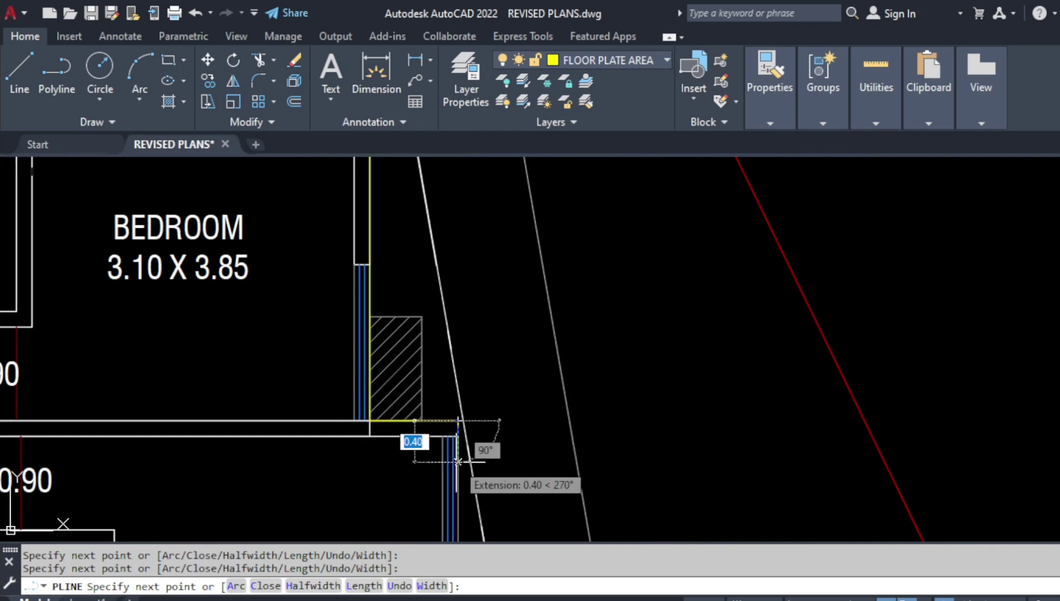
pyautogui.scroll(-3, 457, 461)
pyautogui.scroll(4, 423, 454)
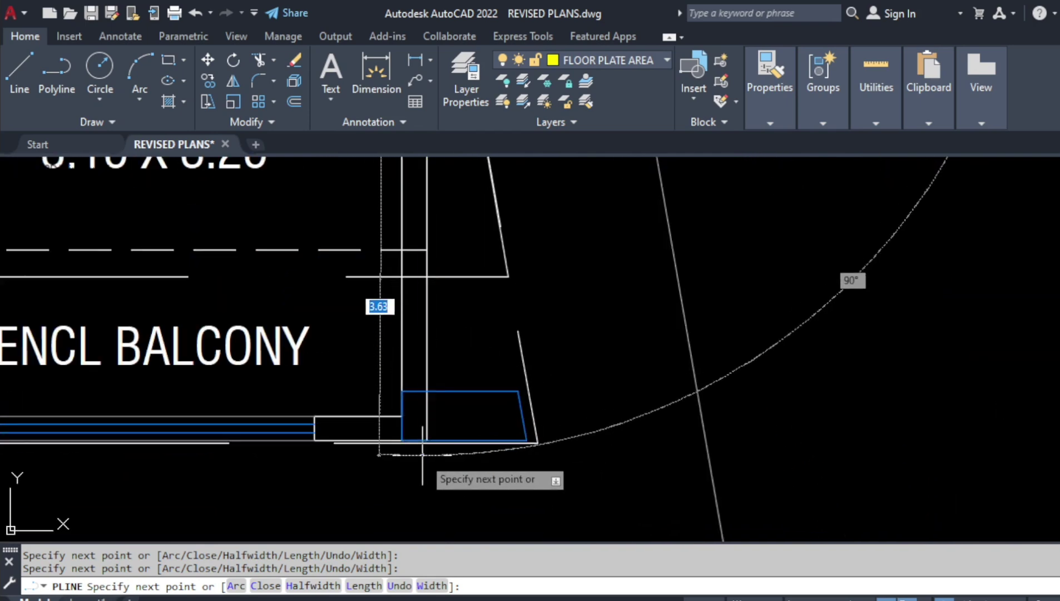
pyautogui.moveTo(222, 445); pyautogui.dragTo(512, 428, button='middle')
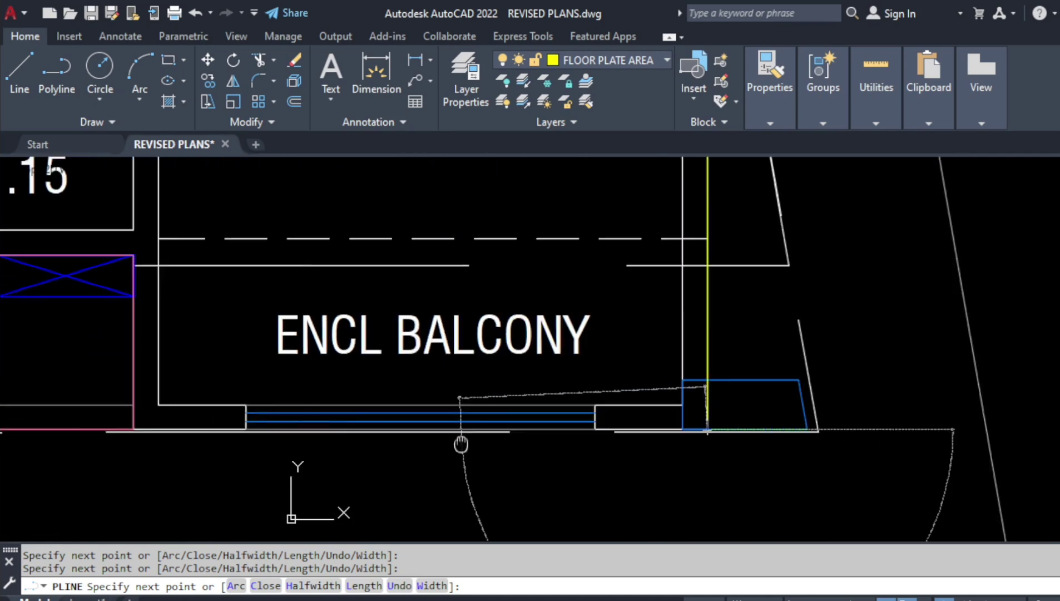
pyautogui.scroll(-2, 384, 456)
pyautogui.moveTo(320, 458); pyautogui.dragTo(361, 511, button='middle')
pyautogui.scroll(3, 348, 495)
pyautogui.scroll(2, 338, 483)
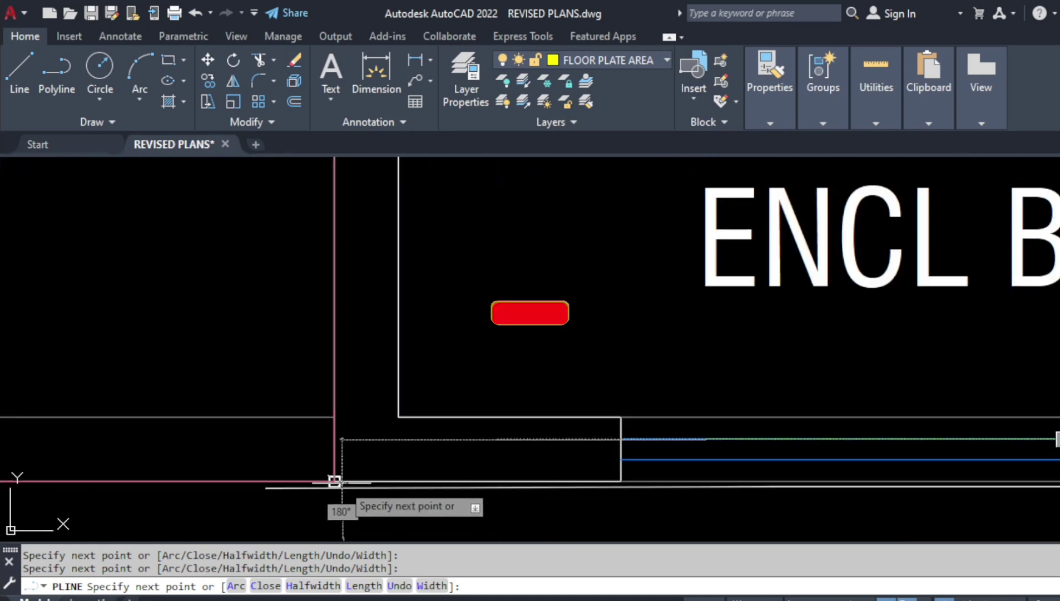
pyautogui.scroll(2, 332, 482)
pyautogui.scroll(-5, 317, 432)
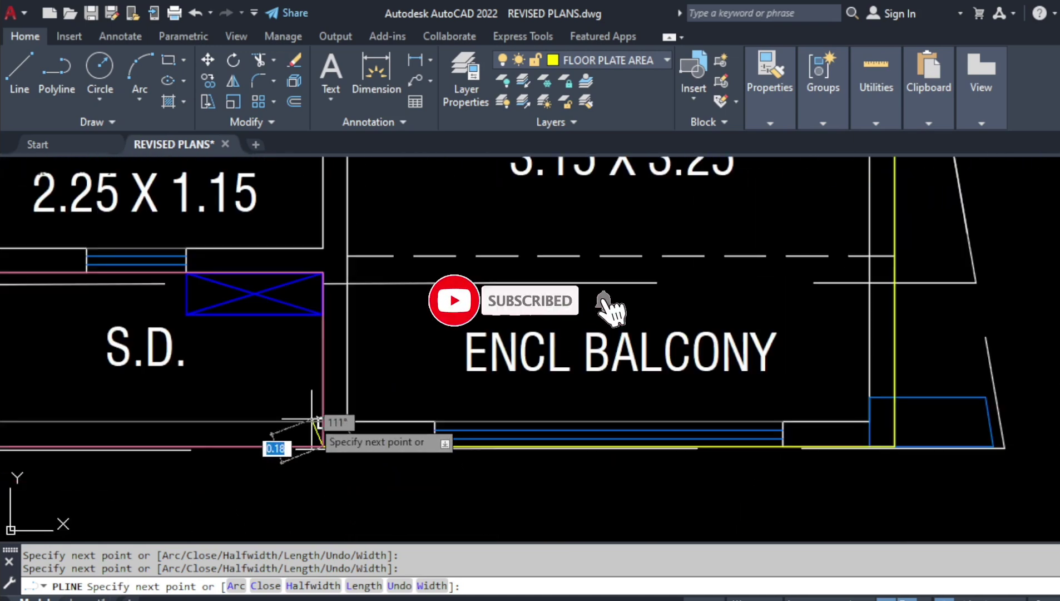
pyautogui.moveTo(309, 415); pyautogui.dragTo(293, 444, button='middle')
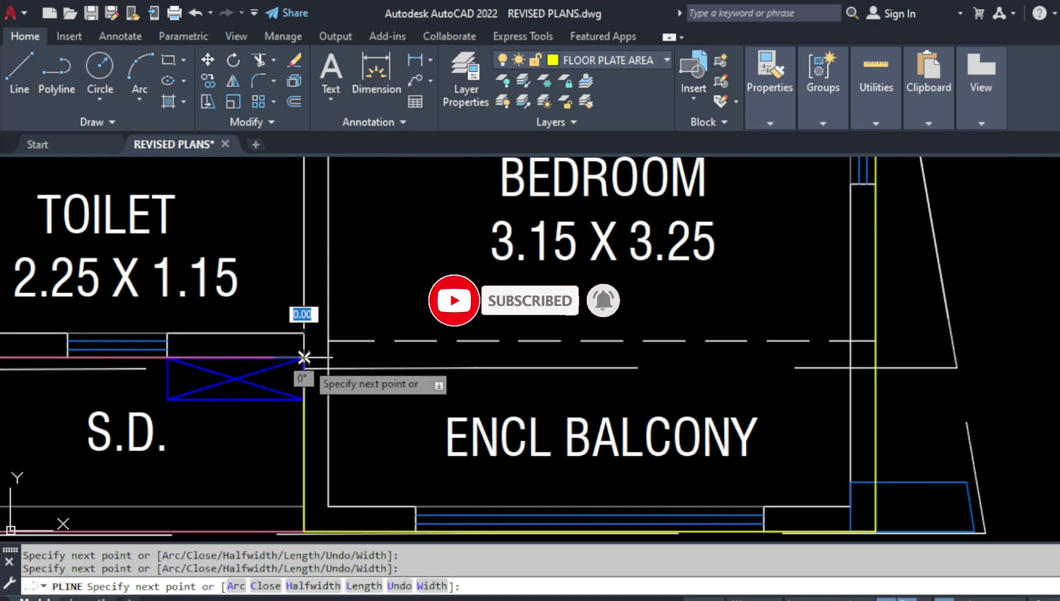
pyautogui.scroll(-2, 304, 357)
pyautogui.moveTo(190, 390); pyautogui.dragTo(313, 402, button='middle')
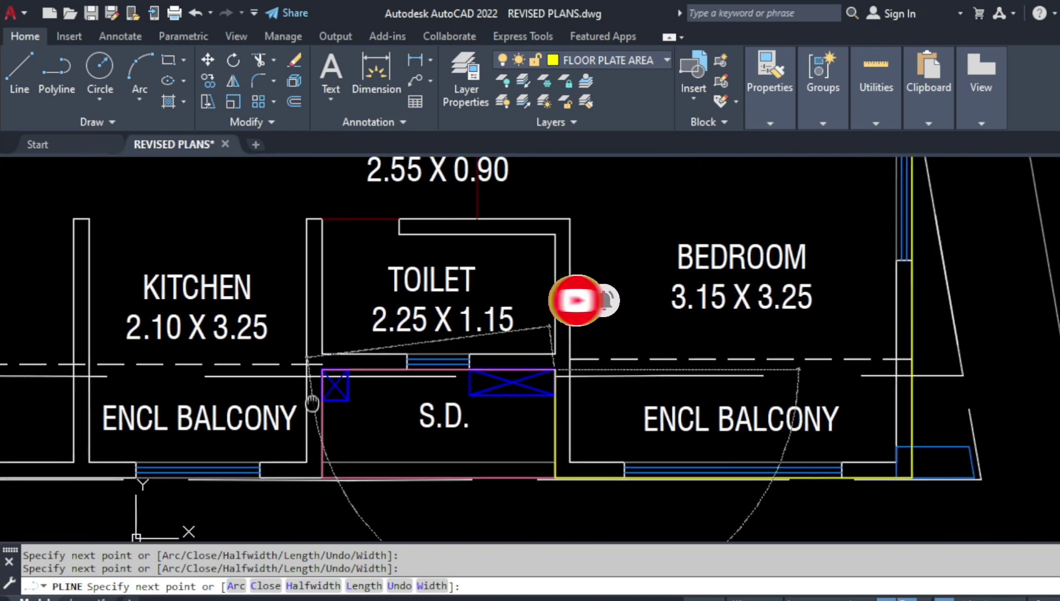
pyautogui.scroll(2, 313, 392)
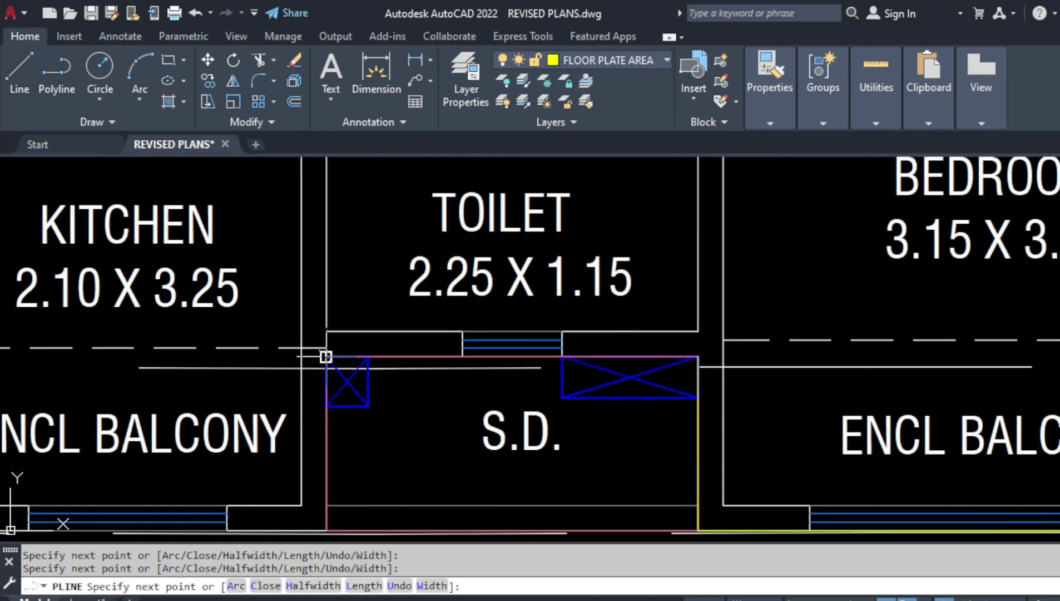
pyautogui.scroll(2, 325, 450)
pyautogui.scroll(2, 309, 464)
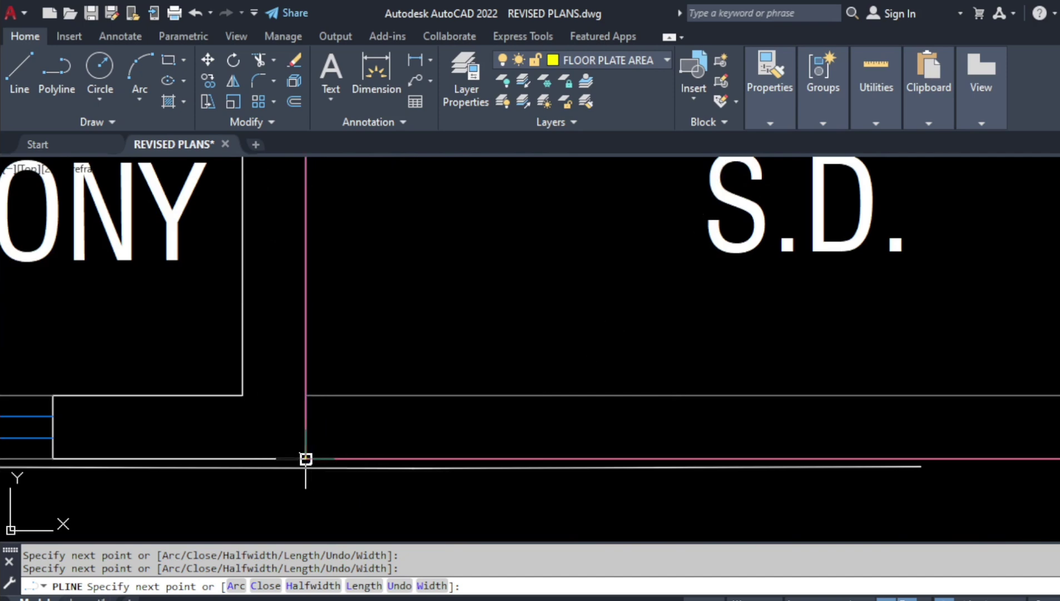
pyautogui.moveTo(306, 459); pyautogui.dragTo(515, 462, button='middle')
pyautogui.scroll(-3, 419, 461)
pyautogui.moveTo(360, 457); pyautogui.dragTo(501, 465, button='middle')
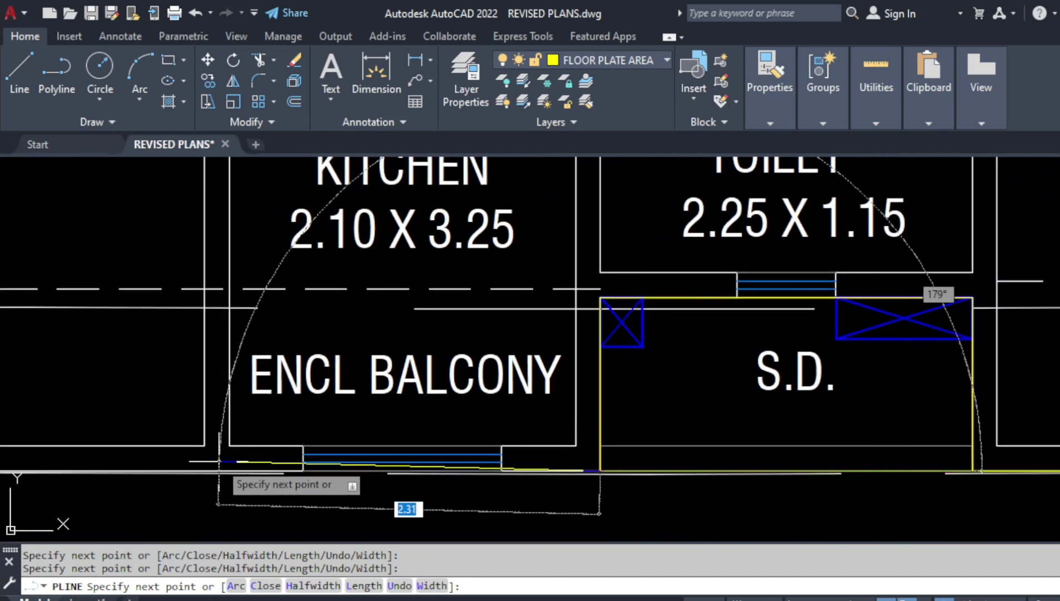
pyautogui.moveTo(220, 461); pyautogui.dragTo(359, 454, button='middle')
pyautogui.scroll(-3, 246, 450)
pyautogui.moveTo(246, 450); pyautogui.dragTo(331, 450, button='middle')
pyautogui.scroll(-2, 293, 441)
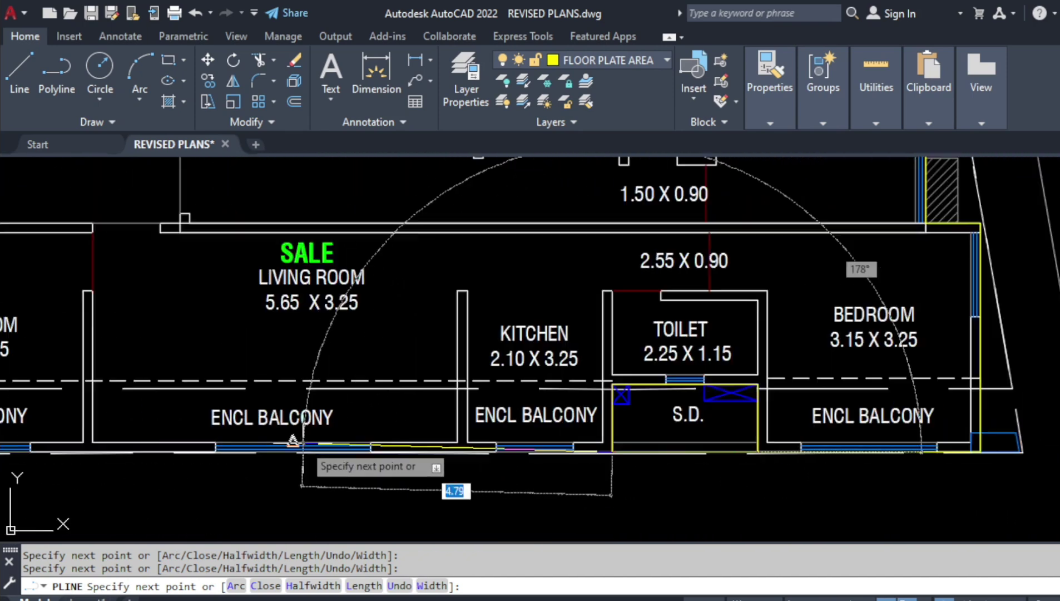
pyautogui.scroll(-3, 302, 448)
pyautogui.moveTo(192, 451); pyautogui.dragTo(334, 462, button='middle')
pyautogui.scroll(4, 333, 448)
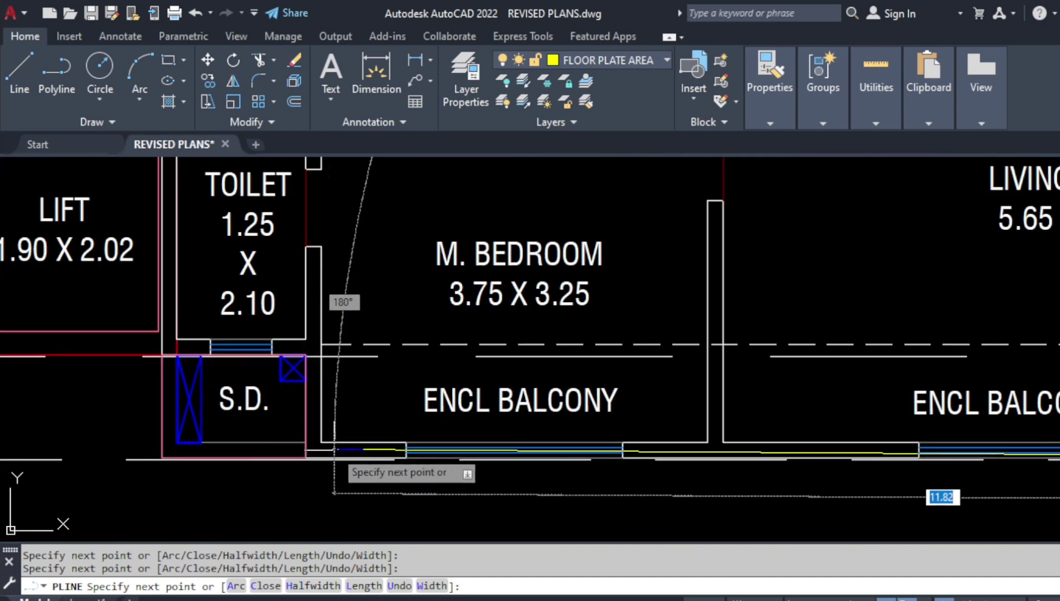
pyautogui.scroll(4, 334, 449)
pyautogui.click(260, 474)
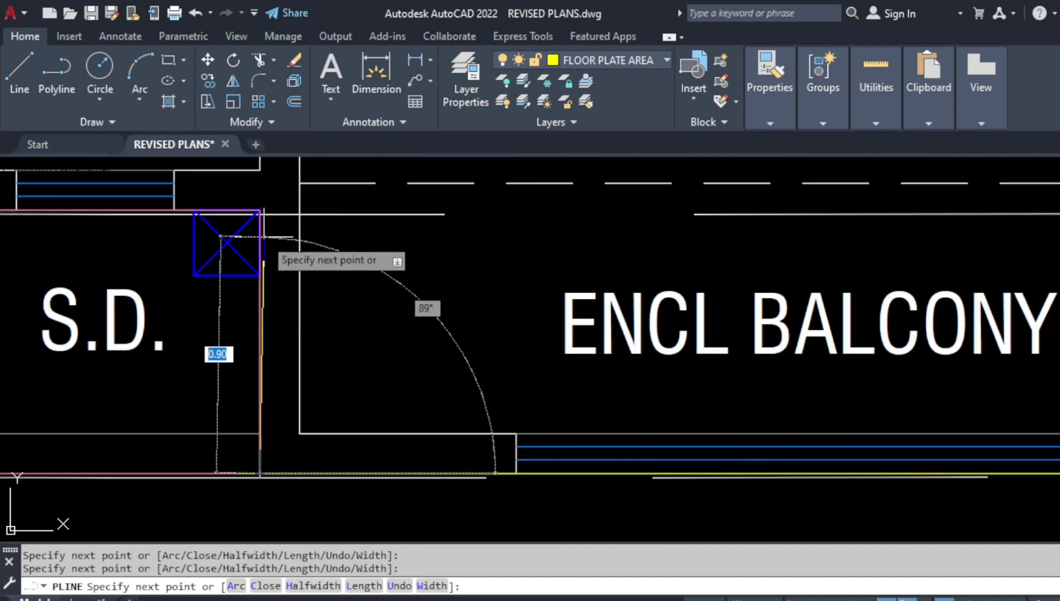
pyautogui.click(260, 207)
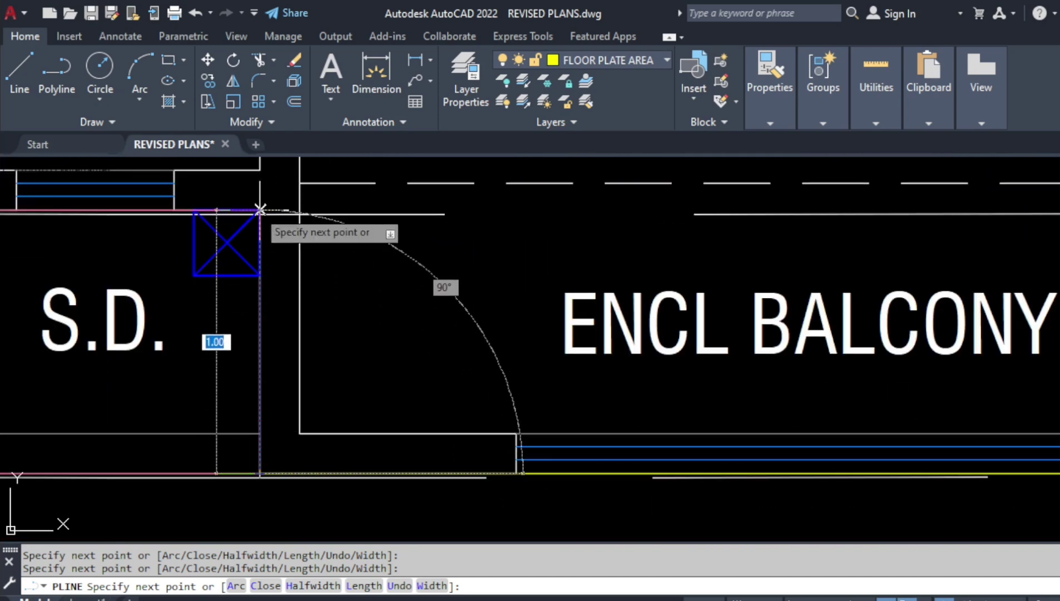
# - Continue the outline left along the outer wall to the left wall corner
pyautogui.moveTo(195, 248); pyautogui.dragTo(475, 251, button='middle')
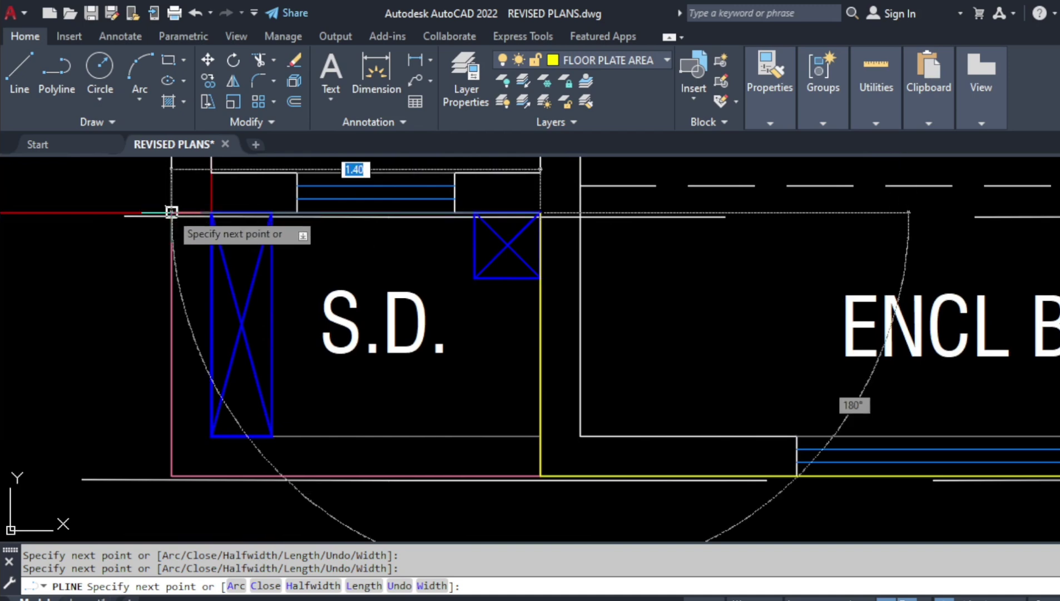
pyautogui.scroll(-4, 172, 212)
pyautogui.scroll(2, 320, 370)
pyautogui.scroll(2, 308, 356)
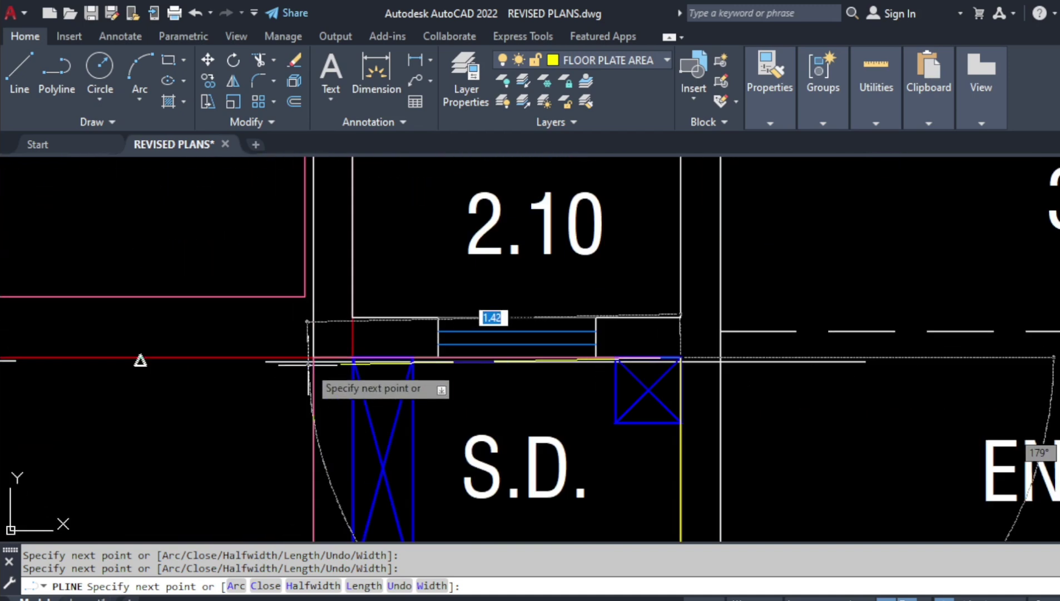
pyautogui.moveTo(218, 362); pyautogui.dragTo(376, 366, button='middle')
pyautogui.moveTo(152, 363); pyautogui.dragTo(334, 363, button='middle')
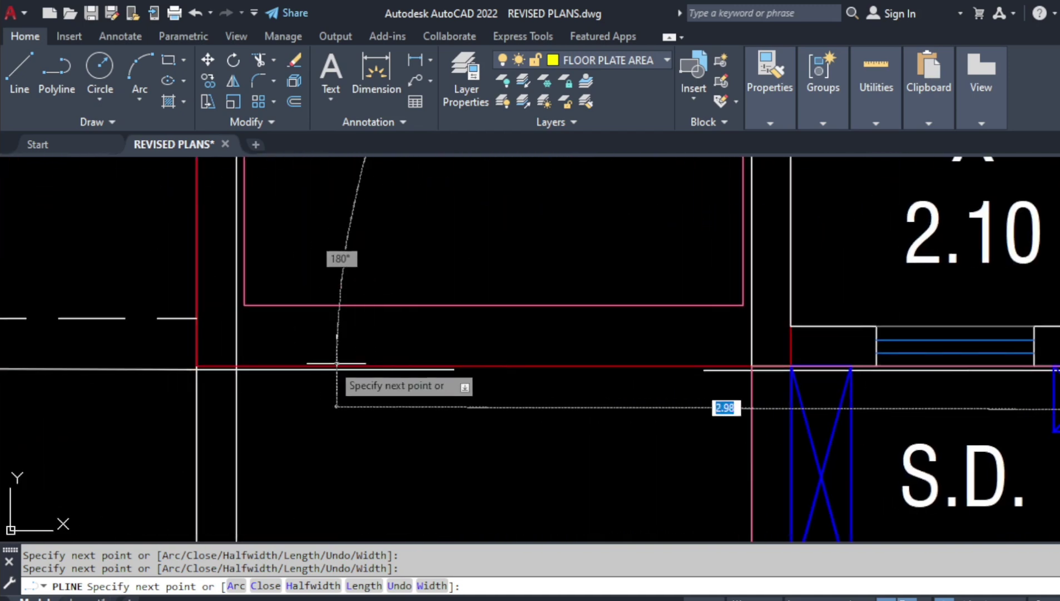
pyautogui.click(236, 365)
# - Add outline corners at the wall notch and around the open balcony
pyautogui.moveTo(231, 366); pyautogui.dragTo(226, 198, button='middle')
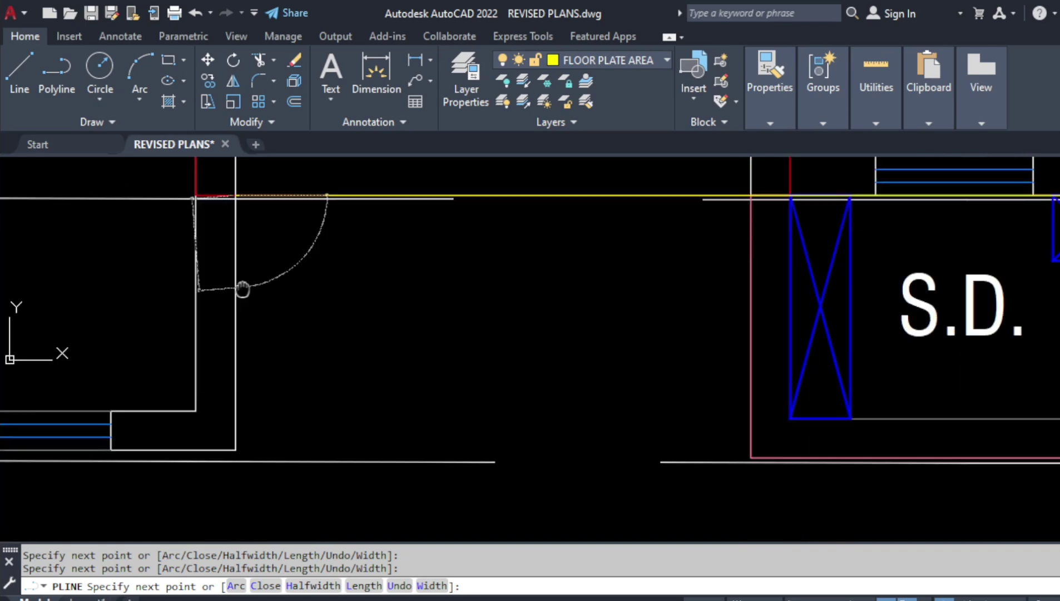
pyautogui.scroll(-2, 238, 275)
pyautogui.click(239, 383)
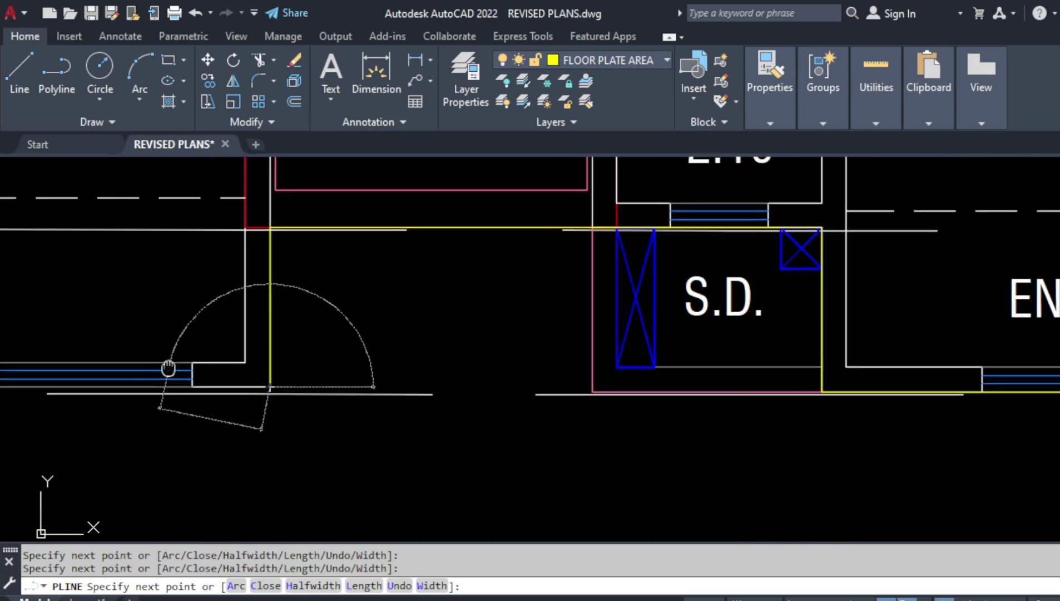
pyautogui.scroll(-3, 389, 381)
pyautogui.scroll(4, 359, 382)
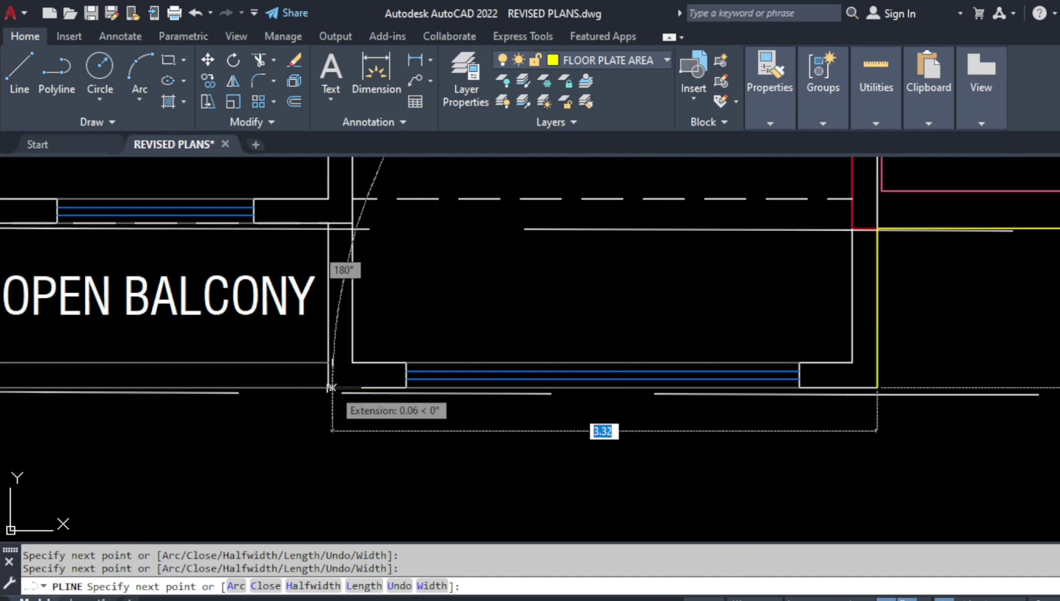
pyautogui.click(328, 388)
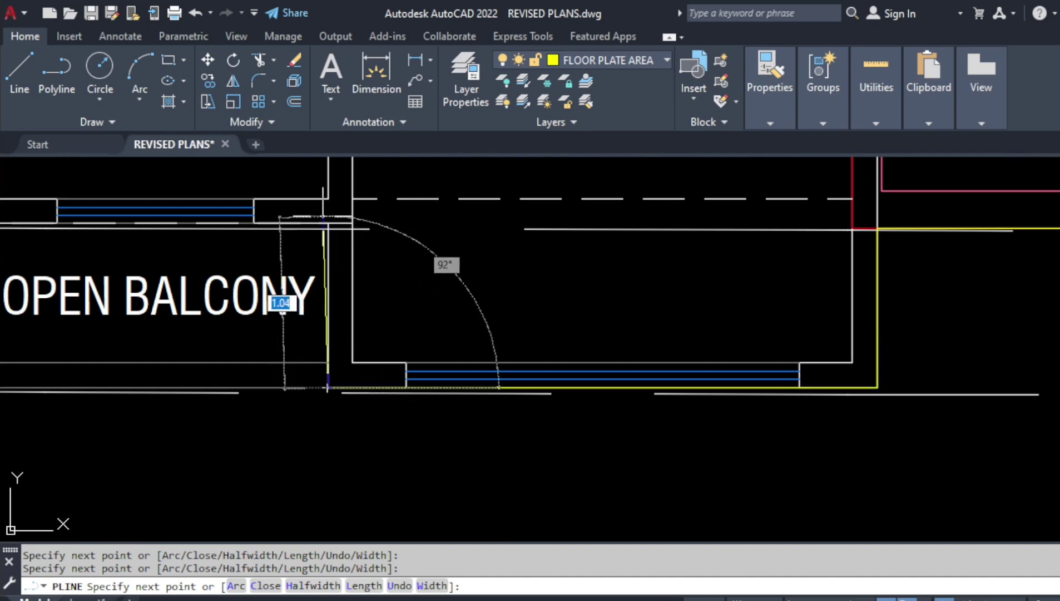
pyautogui.click(329, 223)
# - Add the last wall vertices, snap to the starting corner near ENCL BALCONY and finish the polyline
pyautogui.moveTo(165, 258); pyautogui.dragTo(644, 284, button='middle')
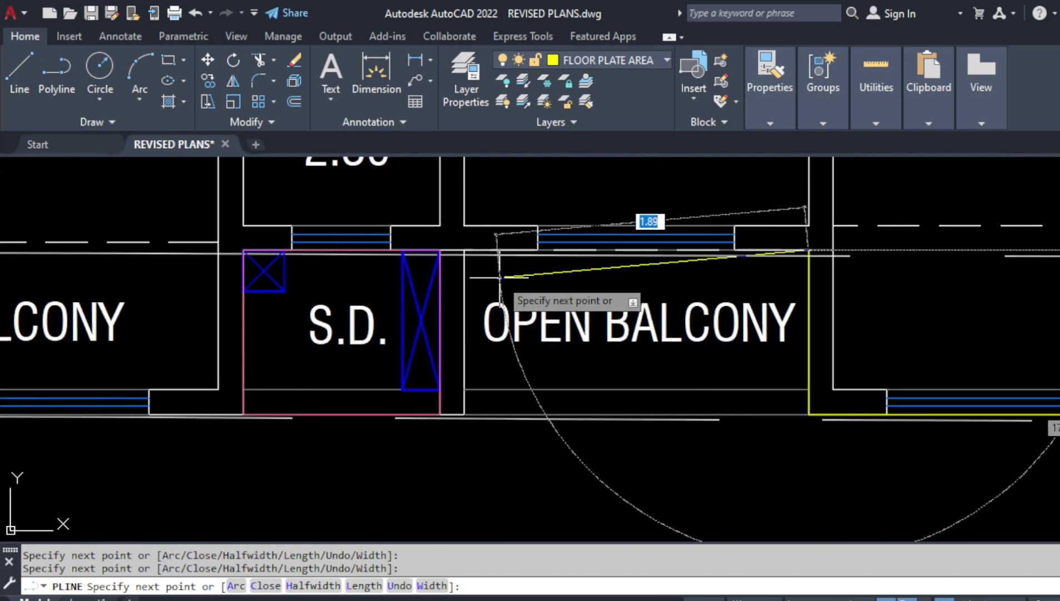
pyautogui.click(243, 250)
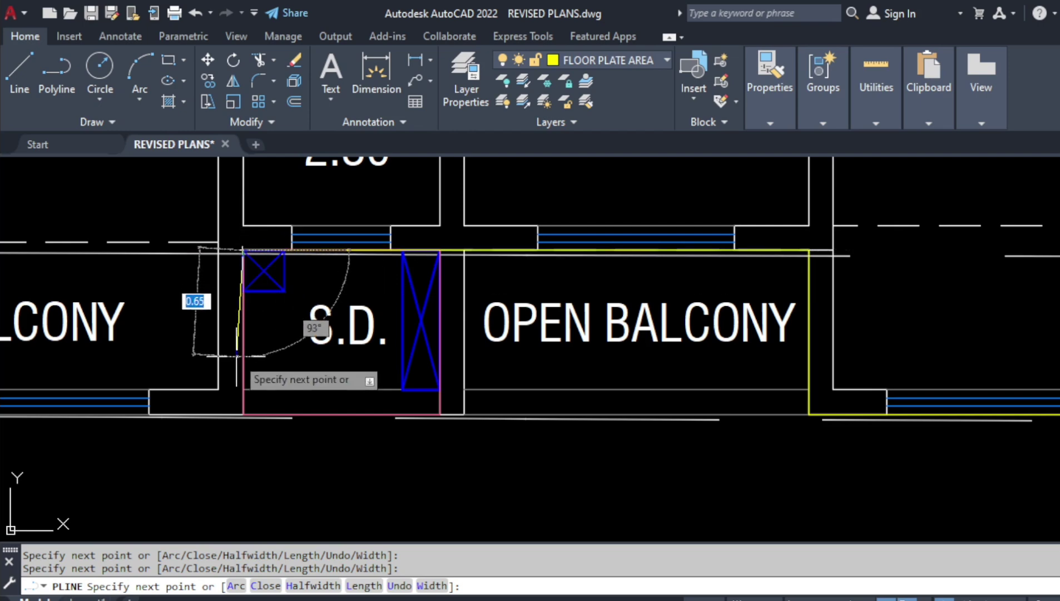
pyautogui.click(242, 414)
pyautogui.moveTo(239, 401); pyautogui.dragTo(584, 406, button='middle')
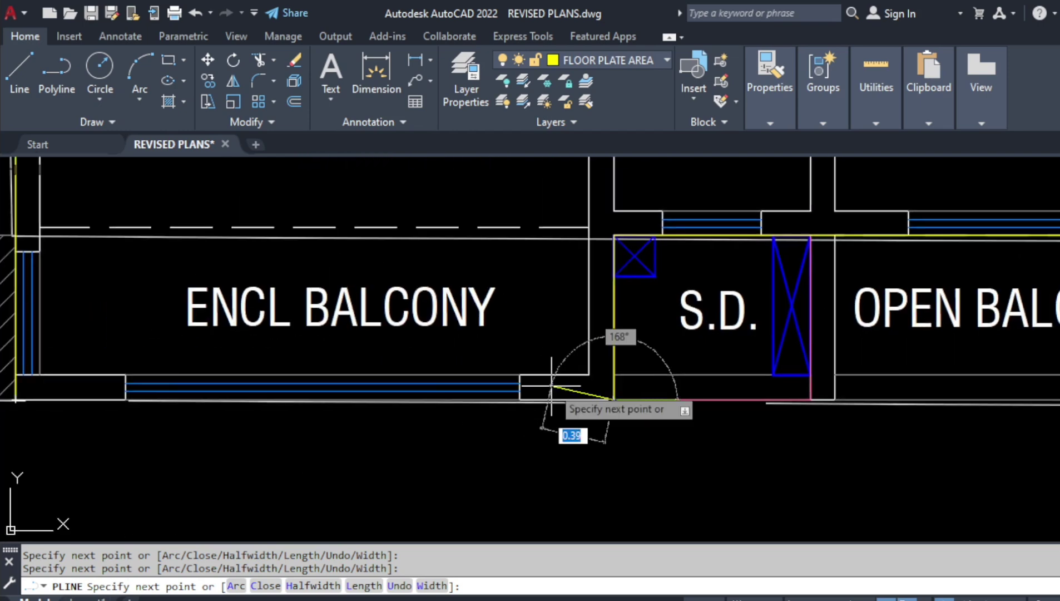
pyautogui.scroll(-4, 557, 406)
pyautogui.scroll(2, 383, 384)
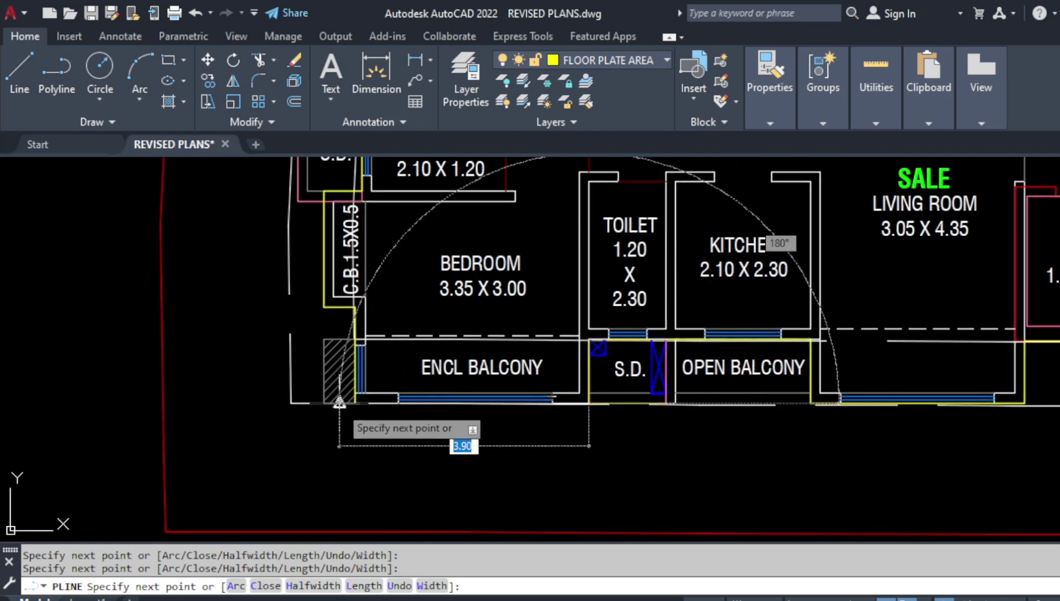
pyautogui.scroll(3, 398, 412)
pyautogui.scroll(3, 401, 405)
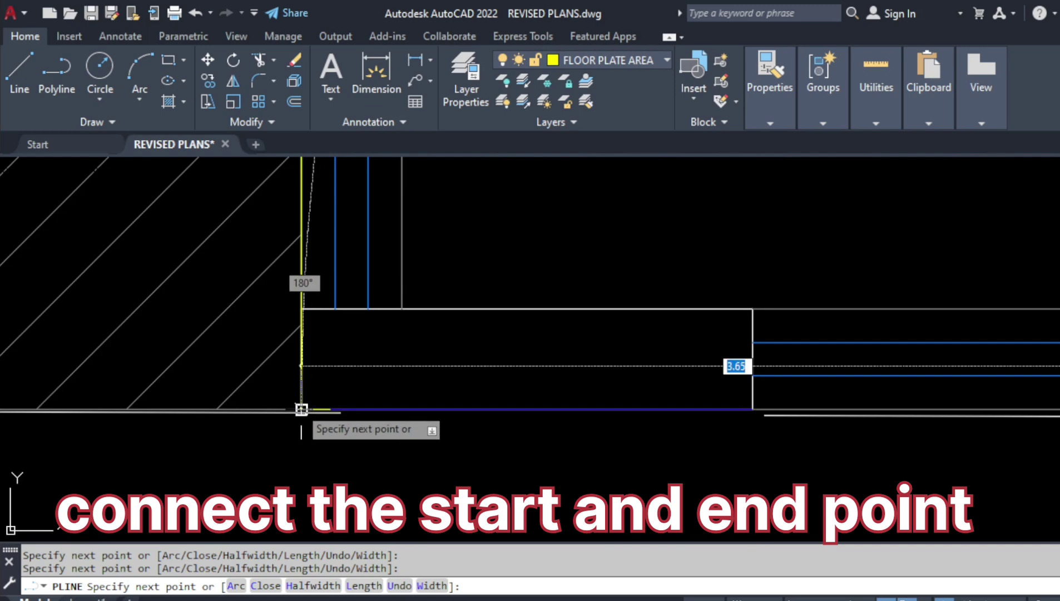
pyautogui.click(301, 409)
pyautogui.scroll(-4, 397, 412)
pyautogui.scroll(-2, 360, 412)
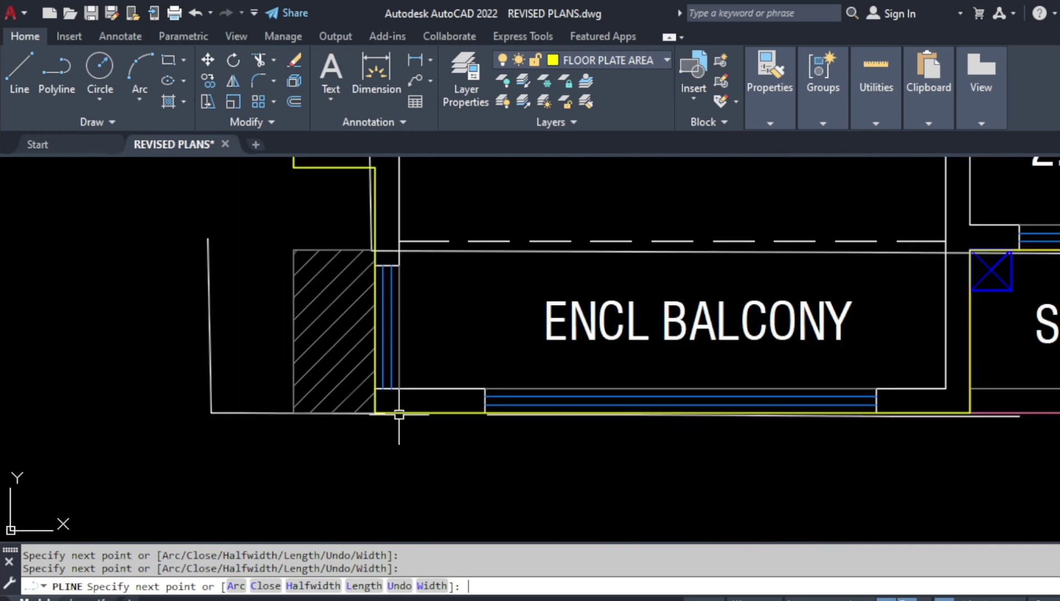
pyautogui.press('Return')
pyautogui.scroll(-2, 397, 414)
pyautogui.moveTo(384, 441); pyautogui.dragTo(272, 481, button='middle')
pyautogui.scroll(-4, 273, 482)
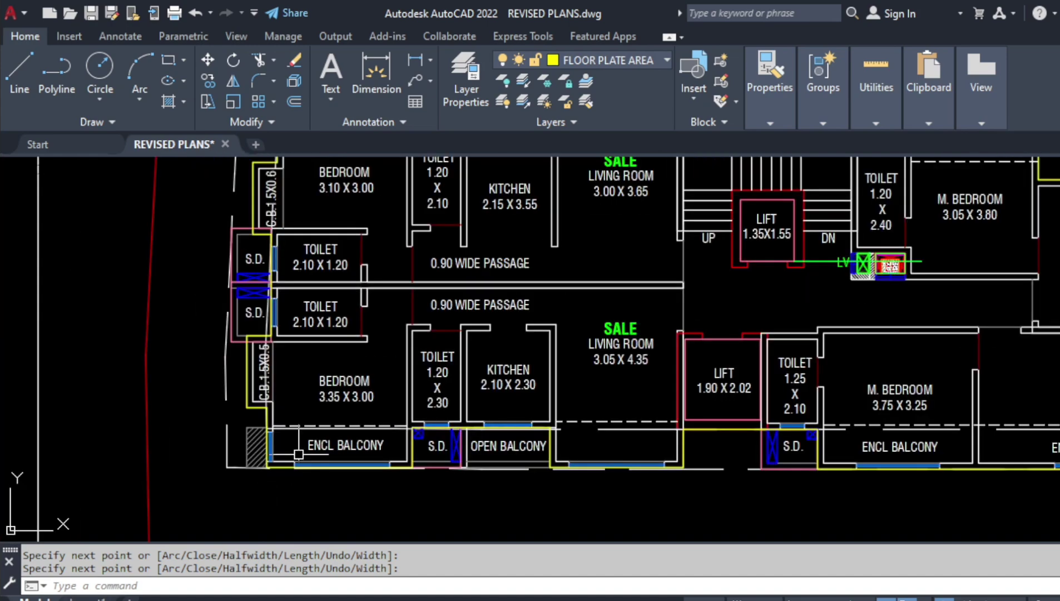
pyautogui.scroll(-3, 272, 482)
pyautogui.scroll(-1, 275, 484)
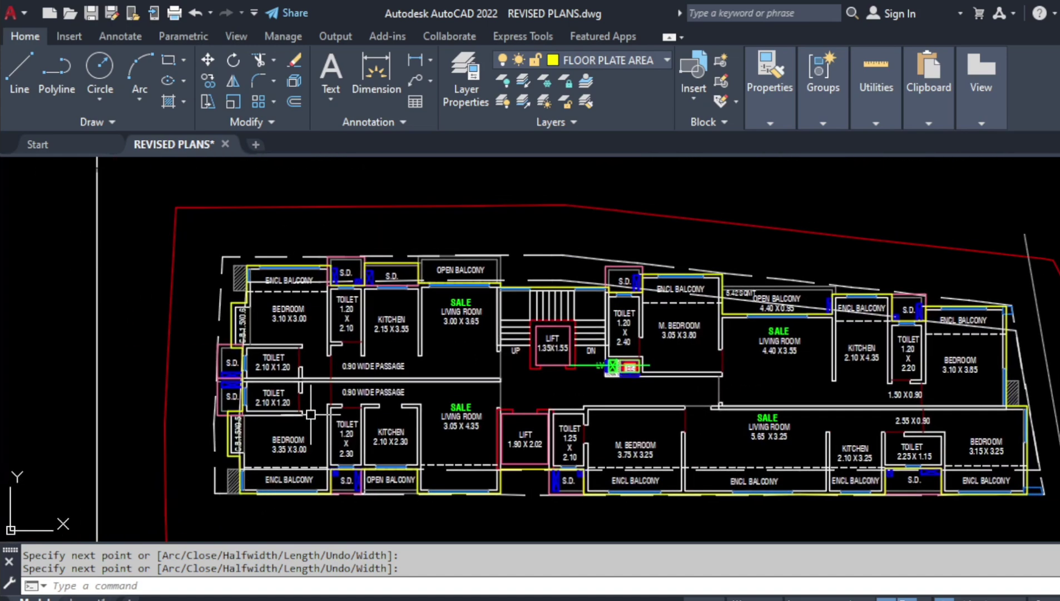
pyautogui.press('Escape')
pyautogui.scroll(4, 231, 328)
pyautogui.click(229, 327)
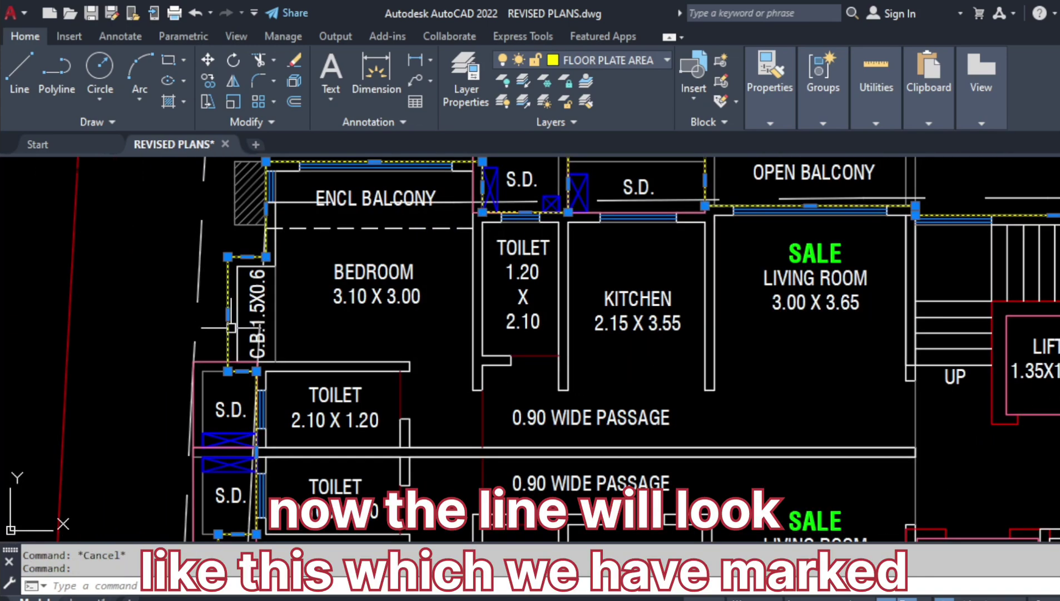
pyautogui.scroll(-2, 231, 327)
pyautogui.scroll(-1, 167, 384)
pyautogui.scroll(2, 156, 384)
pyautogui.scroll(3, 152, 384)
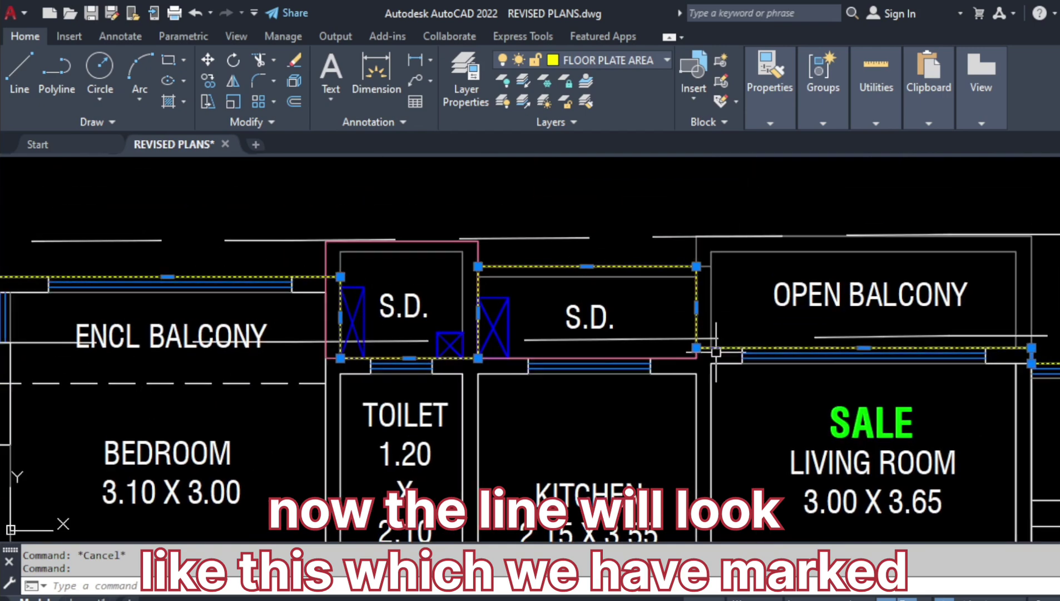
pyautogui.moveTo(715, 352); pyautogui.dragTo(233, 358, button='middle')
pyautogui.moveTo(719, 389); pyautogui.dragTo(390, 367, button='middle')
pyautogui.scroll(-4, 890, 367)
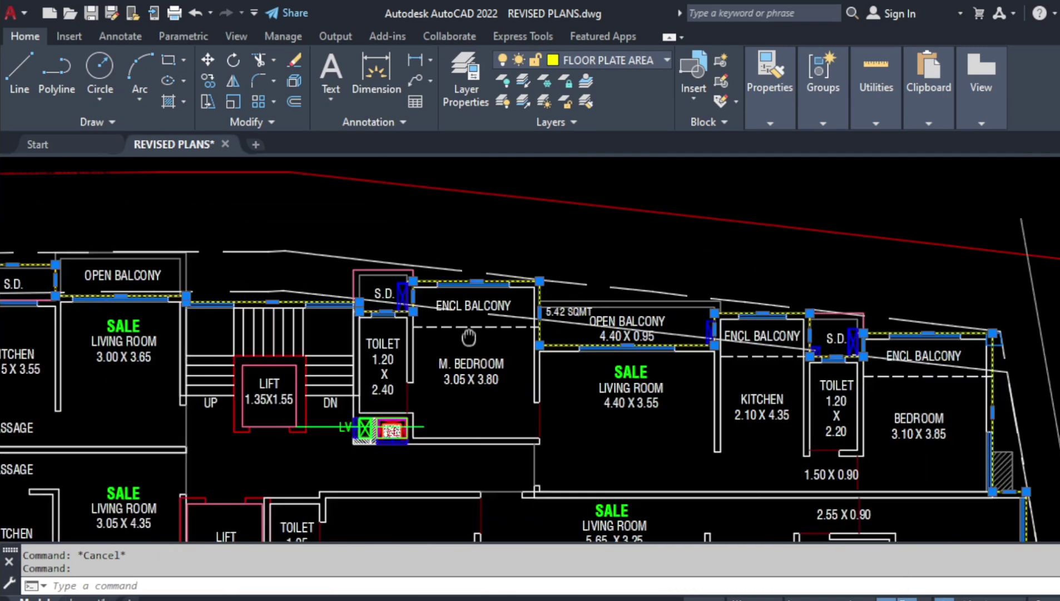
pyautogui.scroll(2, 846, 345)
pyautogui.moveTo(602, 532); pyautogui.dragTo(702, 396, button='middle')
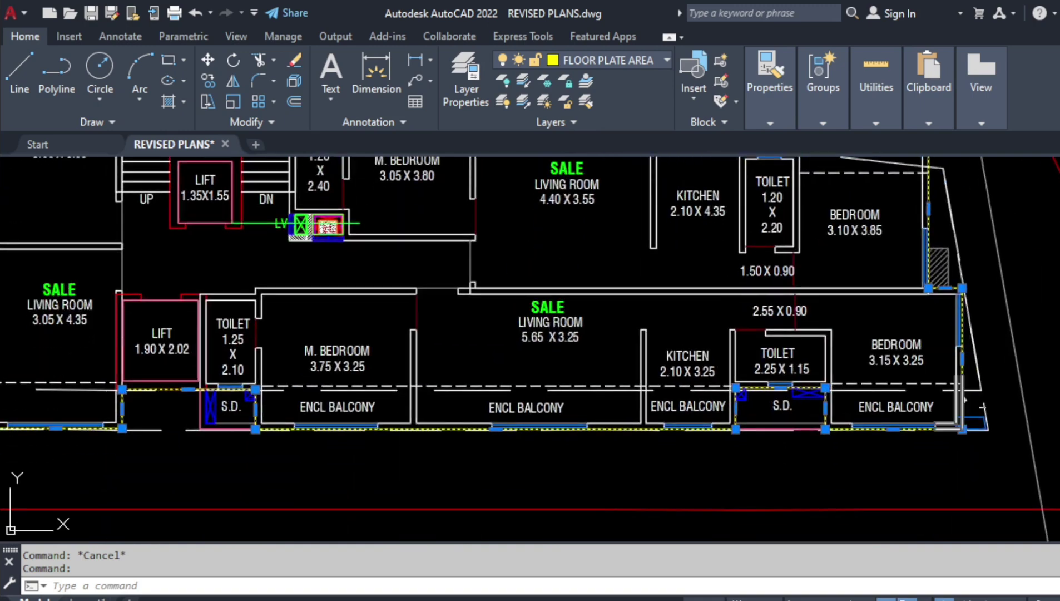
pyautogui.moveTo(284, 415); pyautogui.dragTo(656, 445, button='middle')
pyautogui.moveTo(222, 333); pyautogui.dragTo(429, 372, button='middle')
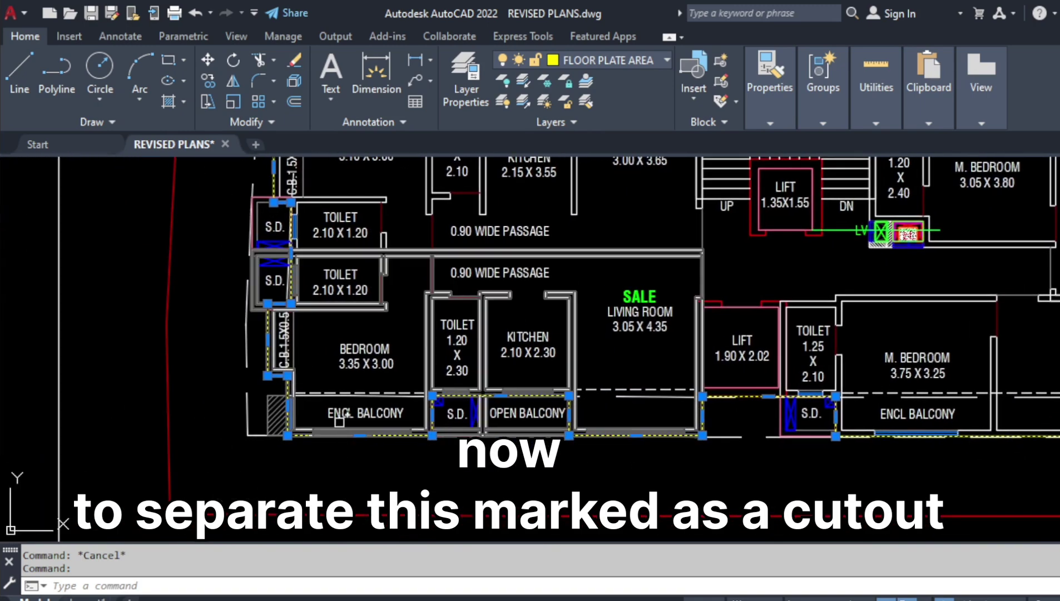
pyautogui.moveTo(272, 320); pyautogui.dragTo(230, 314, button='middle')
pyautogui.scroll(2, 231, 313)
pyautogui.scroll(2, 231, 313)
pyautogui.scroll(-4, 234, 317)
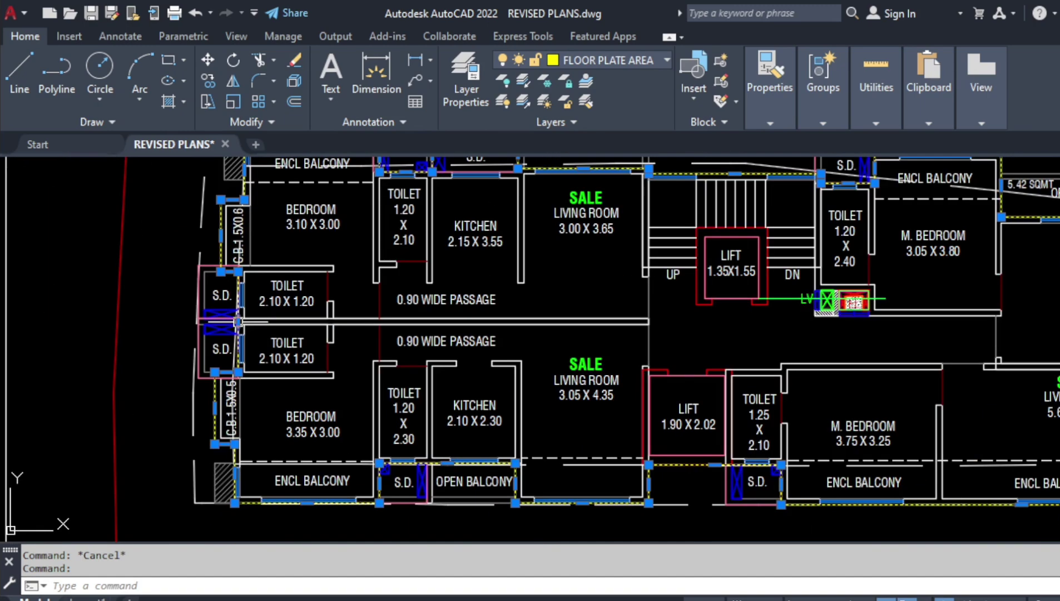
pyautogui.moveTo(230, 358)
pyautogui.mouseDown(button='middle')
pyautogui.moveTo(156, 391)
pyautogui.moveTo(152, 345)
pyautogui.mouseUp(button='middle')
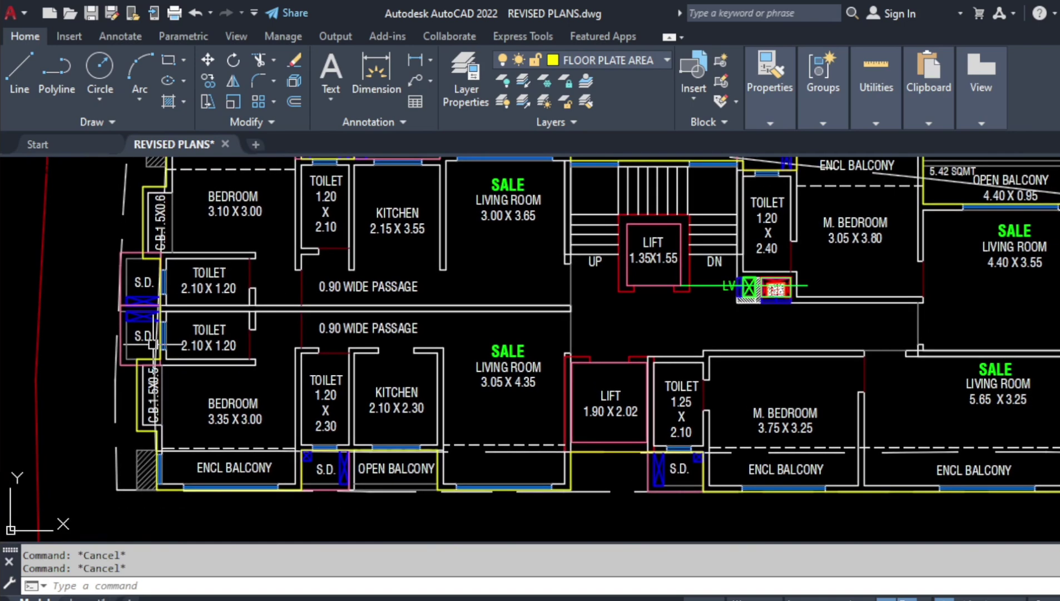
# - Start MOVE with M and select the floor-plate outline polyline
pyautogui.write('m')
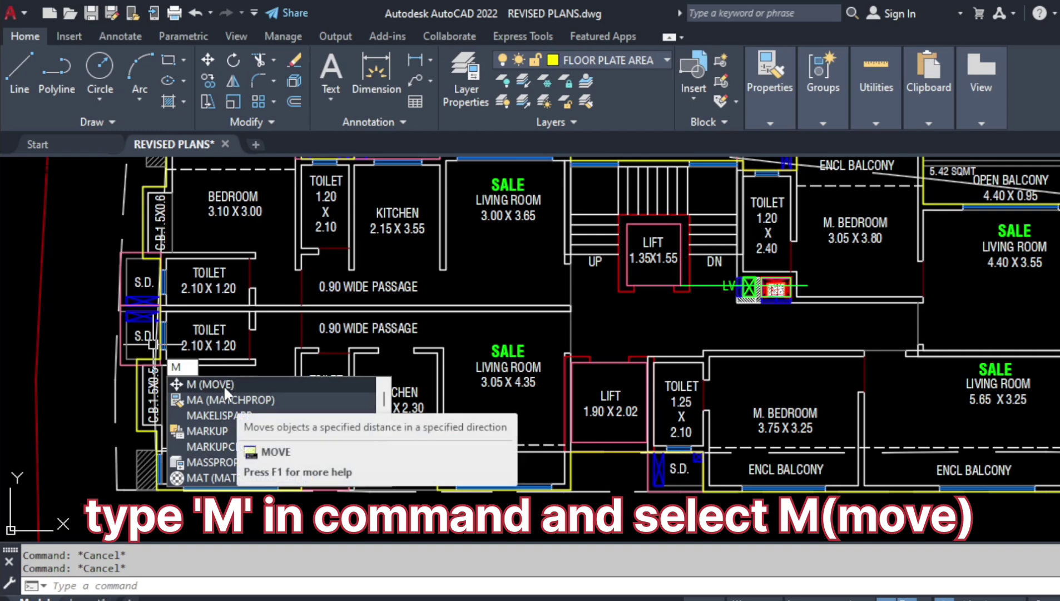
pyautogui.moveTo(210, 385)
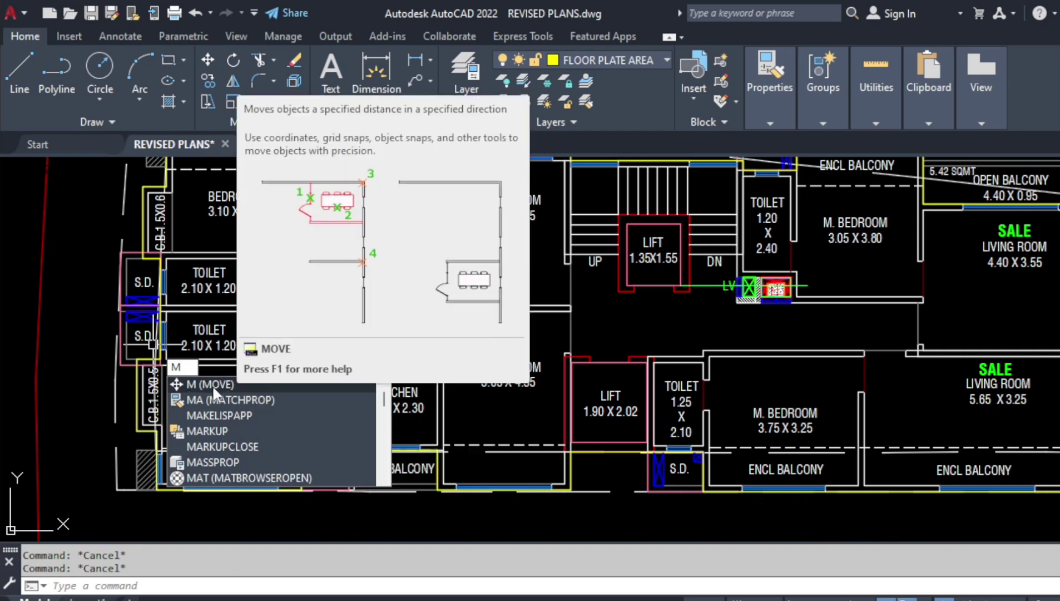
pyautogui.click(225, 386)
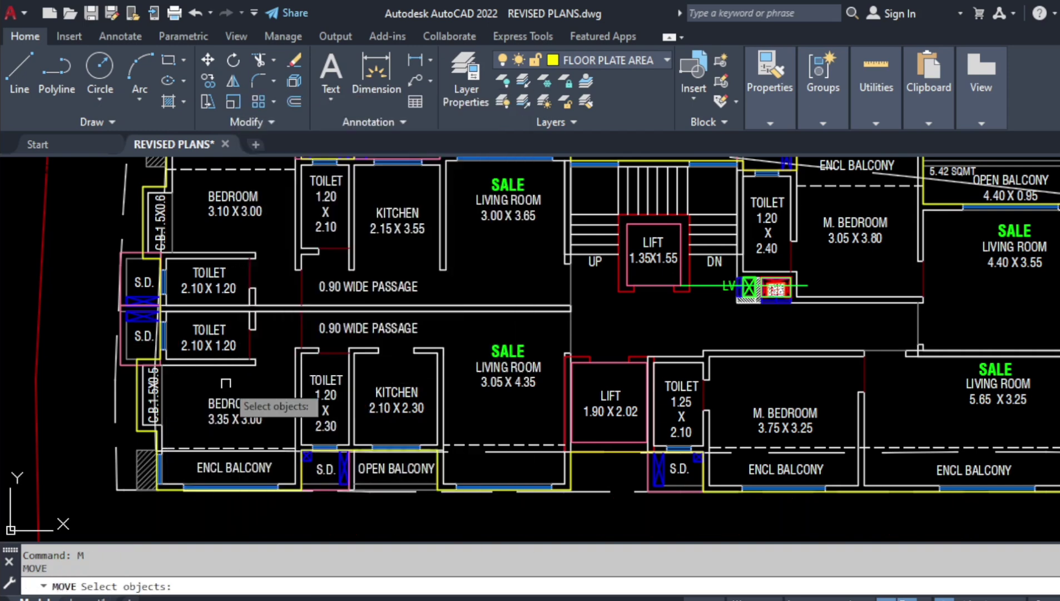
pyautogui.scroll(4, 159, 504)
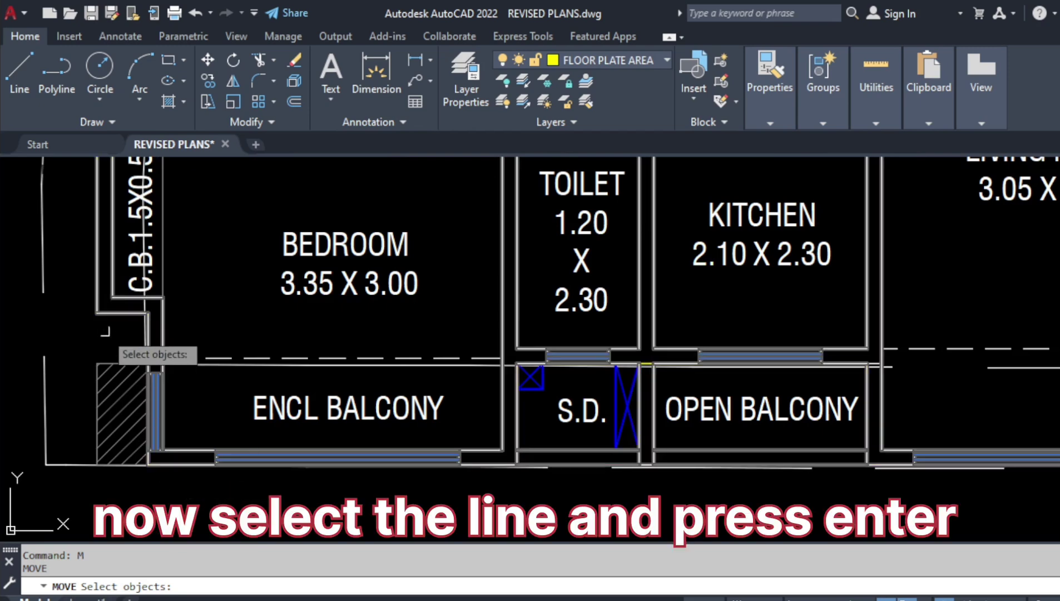
pyautogui.click(114, 312)
pyautogui.scroll(-2, 120, 340)
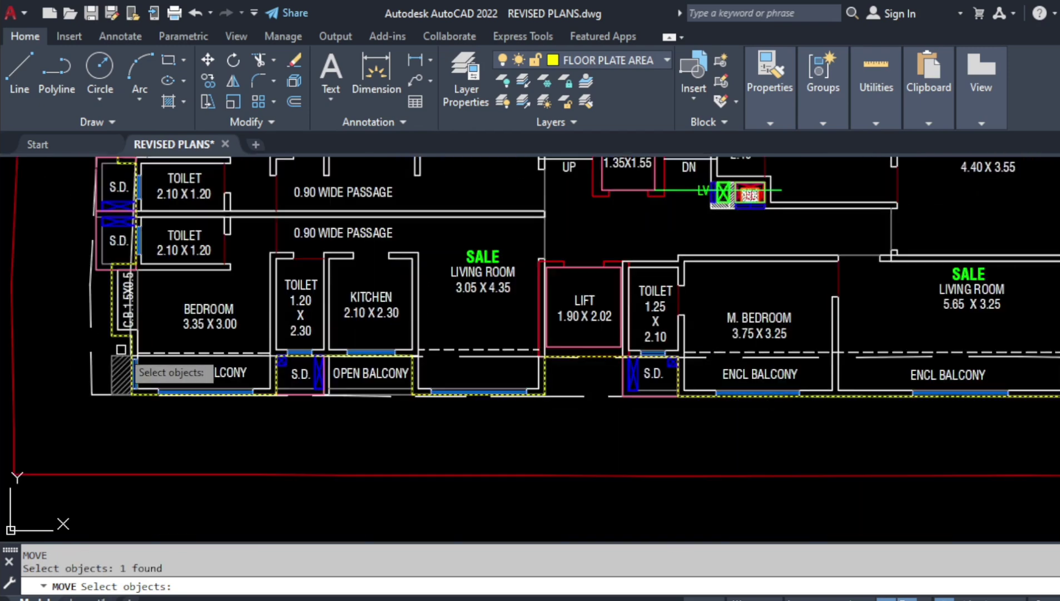
pyautogui.scroll(-1, 139, 368)
pyautogui.scroll(-1, 161, 417)
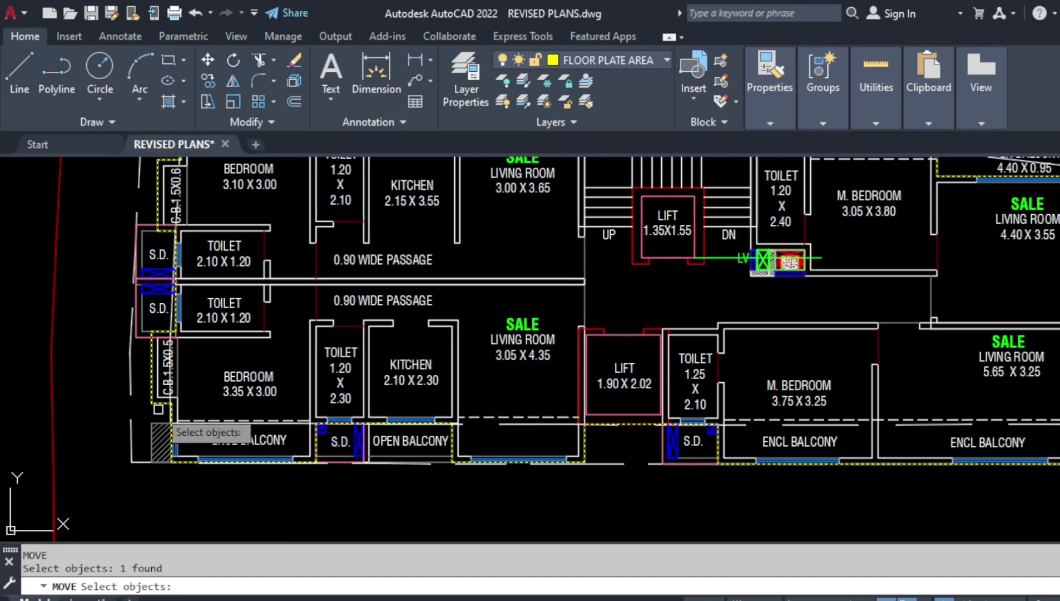
pyautogui.press('Return')
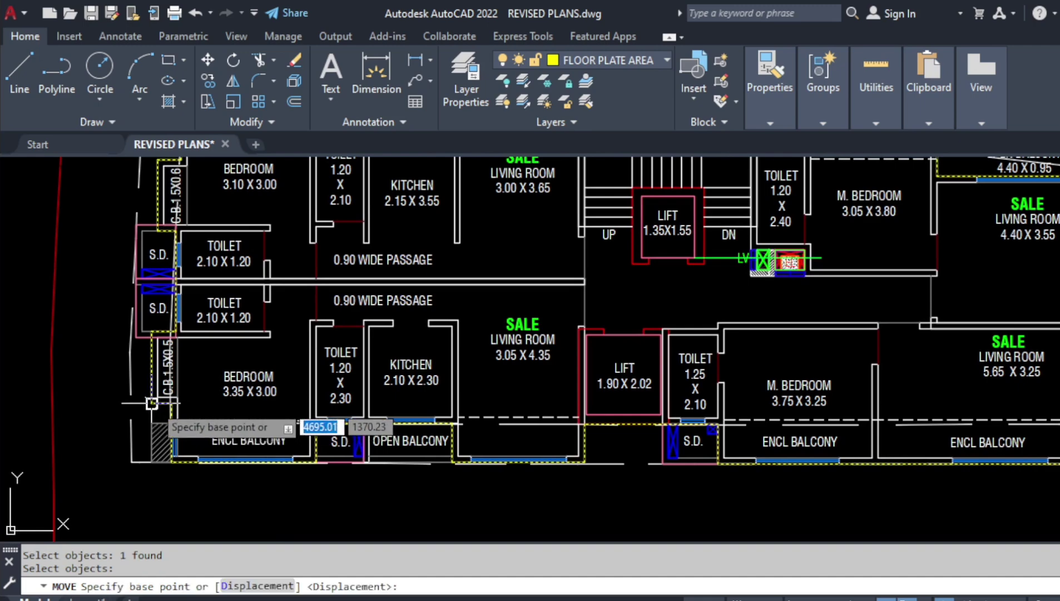
# - Move the outline from its corner into empty space beside the 1ST TO 8TH FLOOR PLAN
pyautogui.click(152, 402)
pyautogui.scroll(-5, 152, 403)
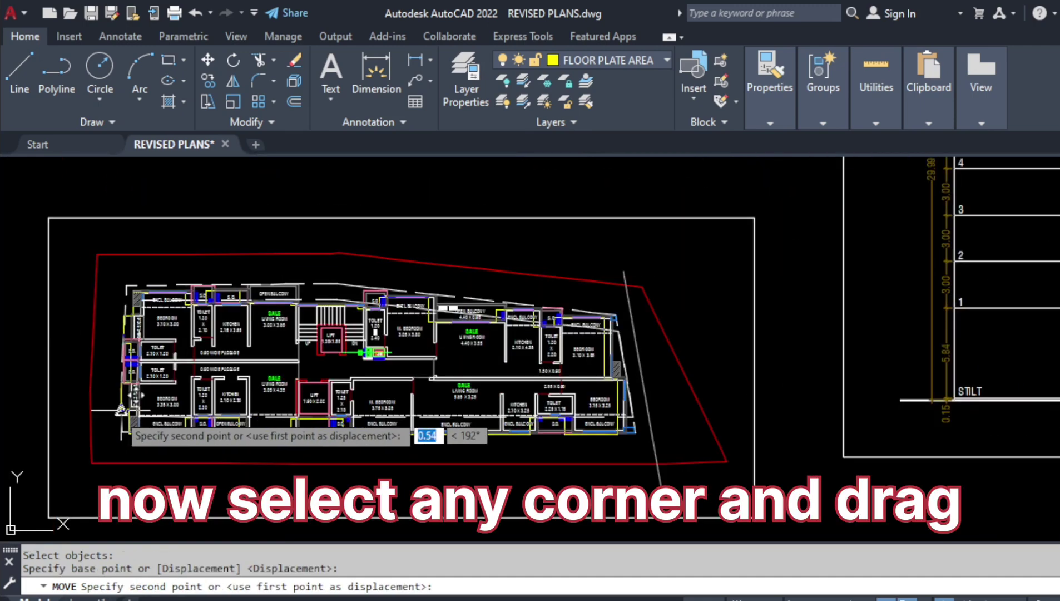
pyautogui.scroll(-5, 345, 433)
pyautogui.scroll(3, 412, 312)
pyautogui.scroll(3, 373, 339)
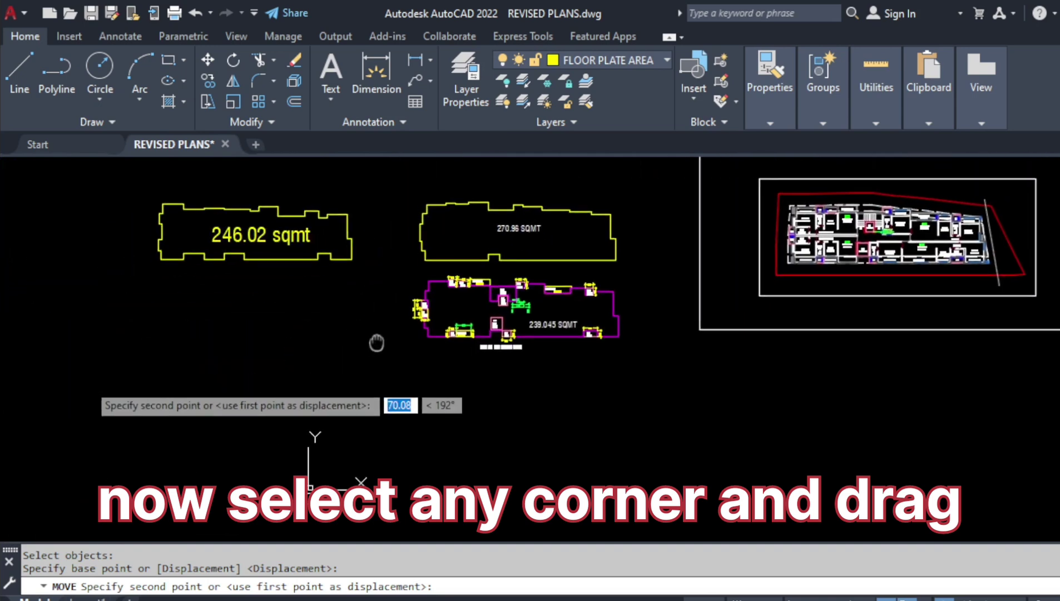
pyautogui.scroll(3, 249, 344)
pyautogui.scroll(3, 167, 354)
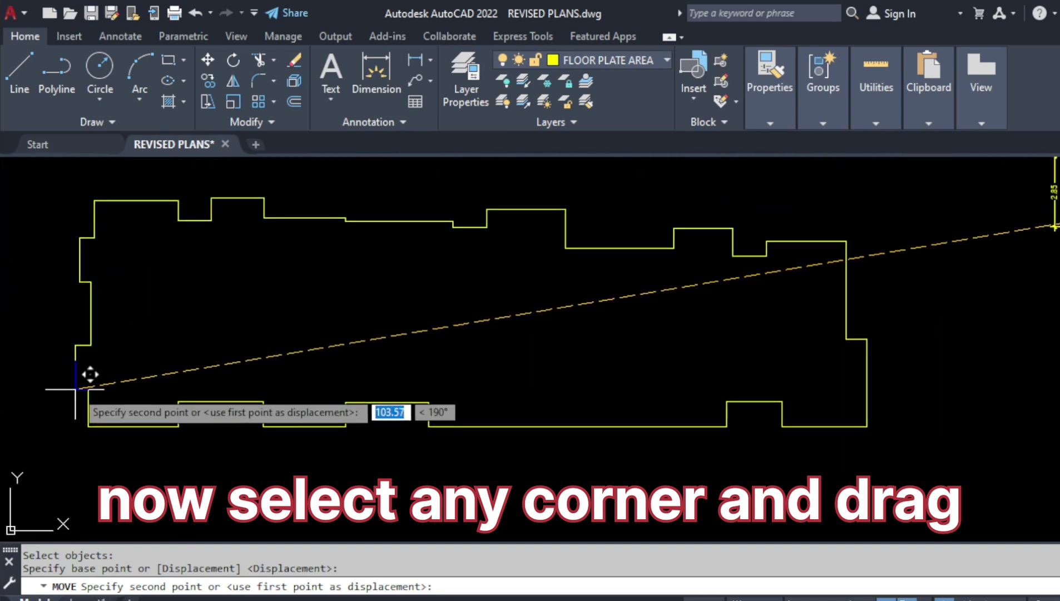
pyautogui.scroll(-1, 83, 412)
pyautogui.scroll(-2, 54, 359)
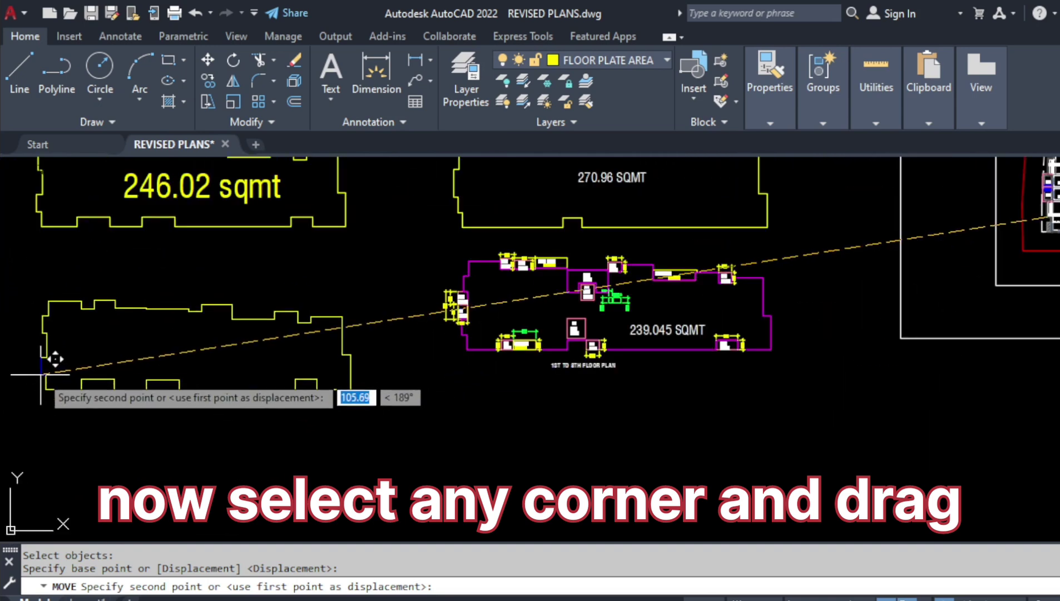
pyautogui.scroll(2, 42, 374)
pyautogui.click(35, 381)
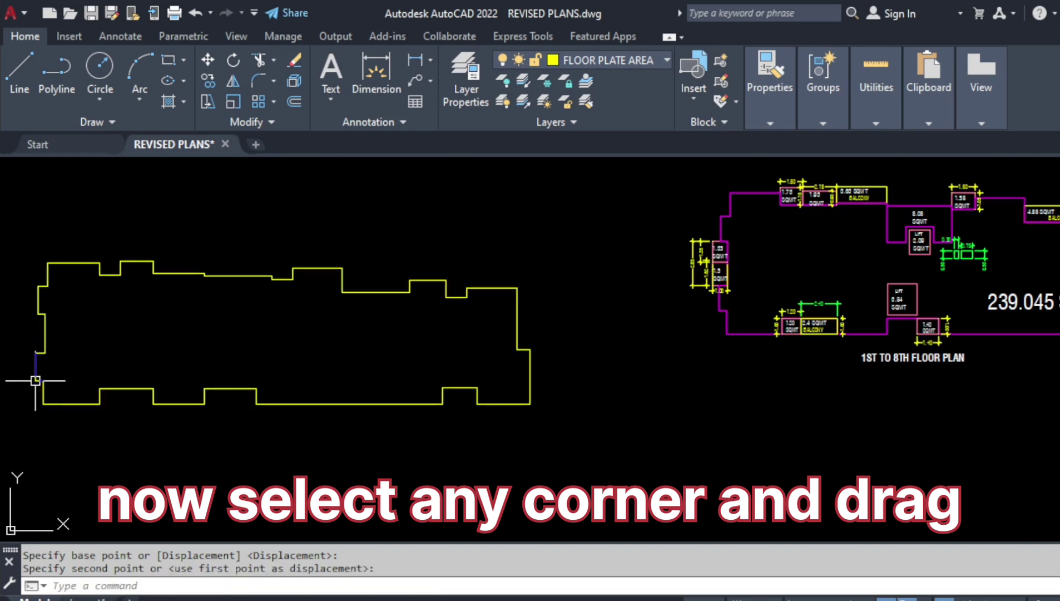
pyautogui.moveTo(242, 446); pyautogui.dragTo(267, 444, button='middle')
pyautogui.press('Escape')
pyautogui.press('Escape')
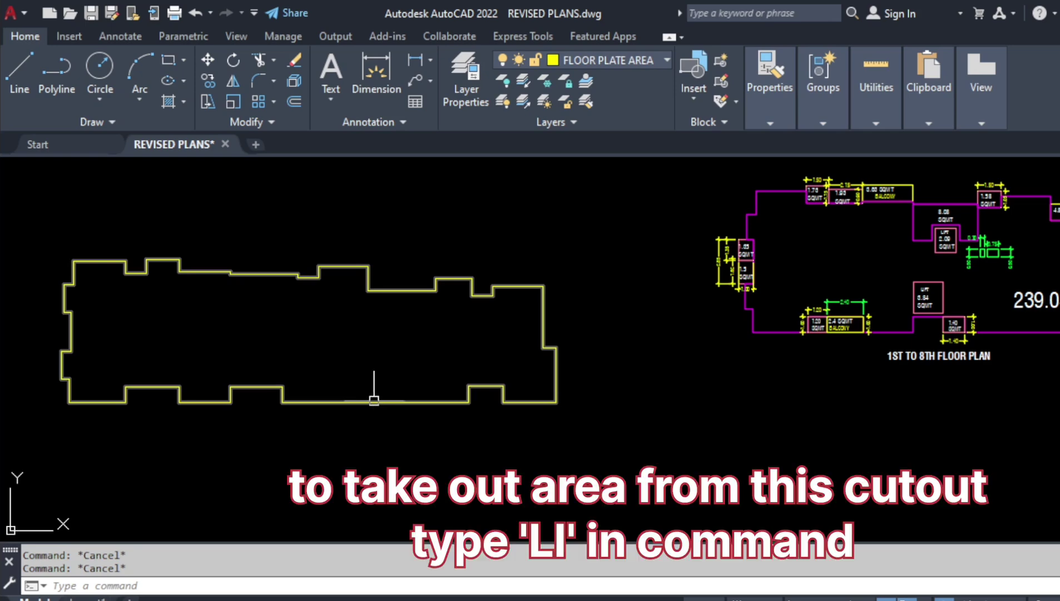
pyautogui.write('l')
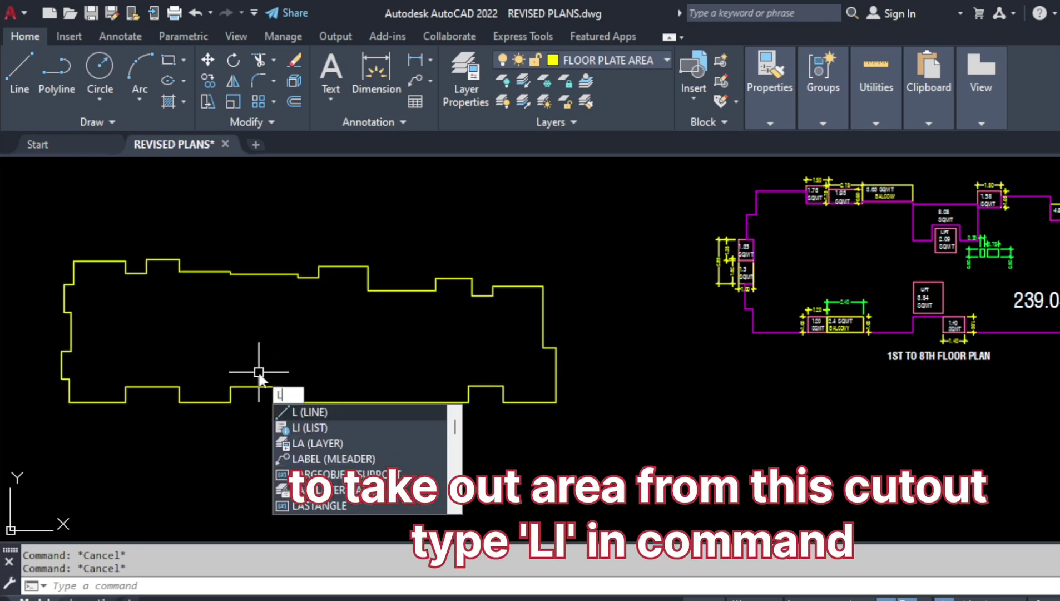
pyautogui.write('i')
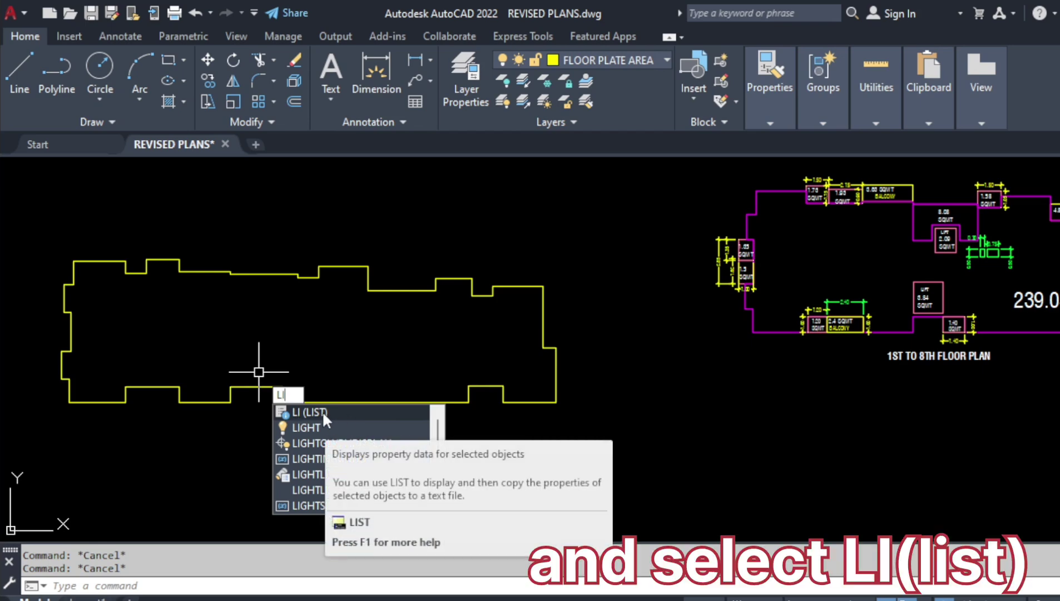
pyautogui.click(305, 415)
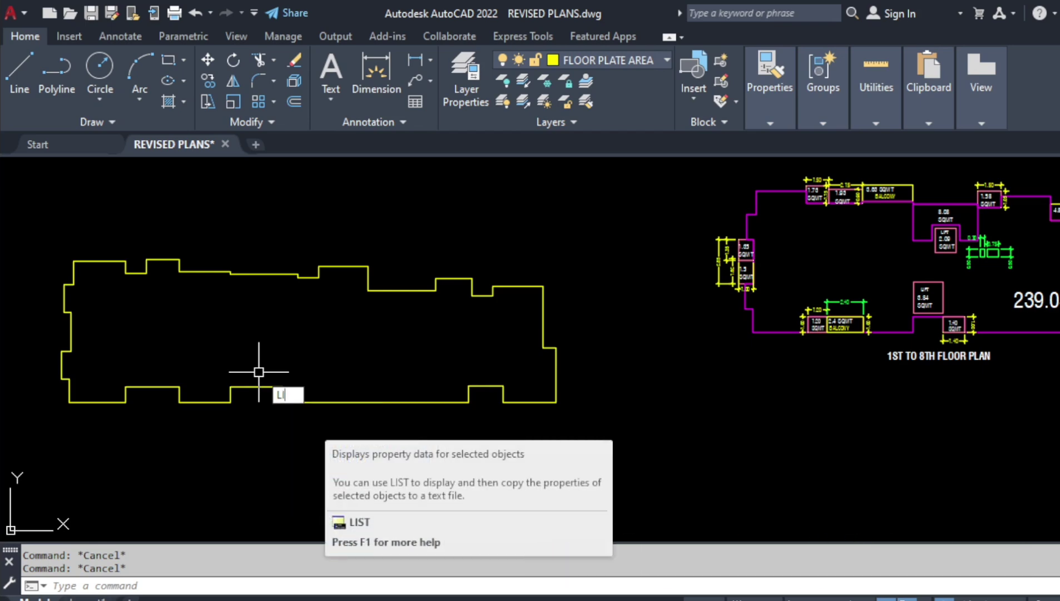
pyautogui.click(330, 403)
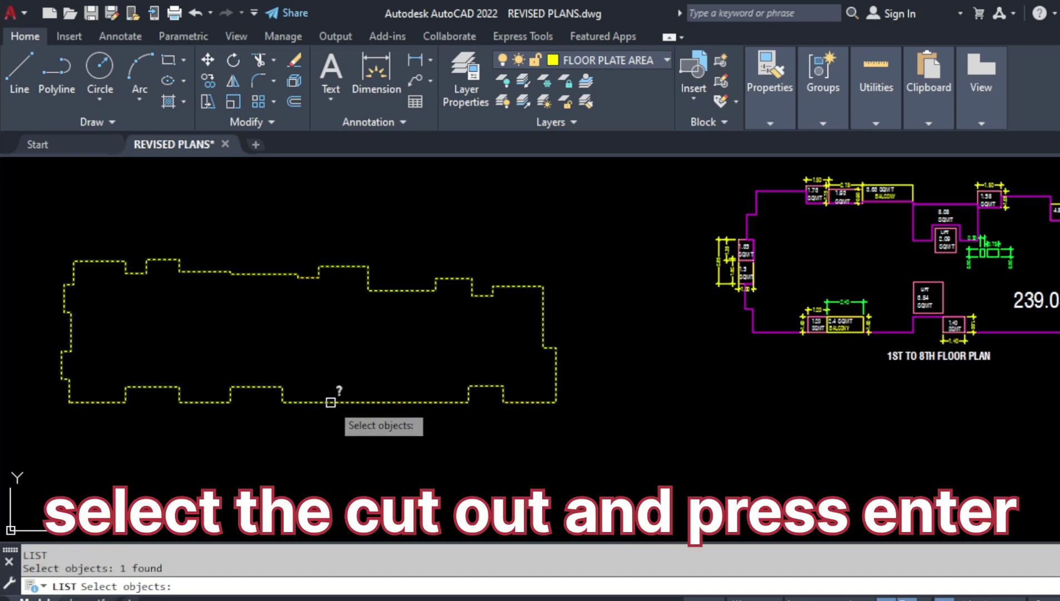
pyautogui.press('Return')
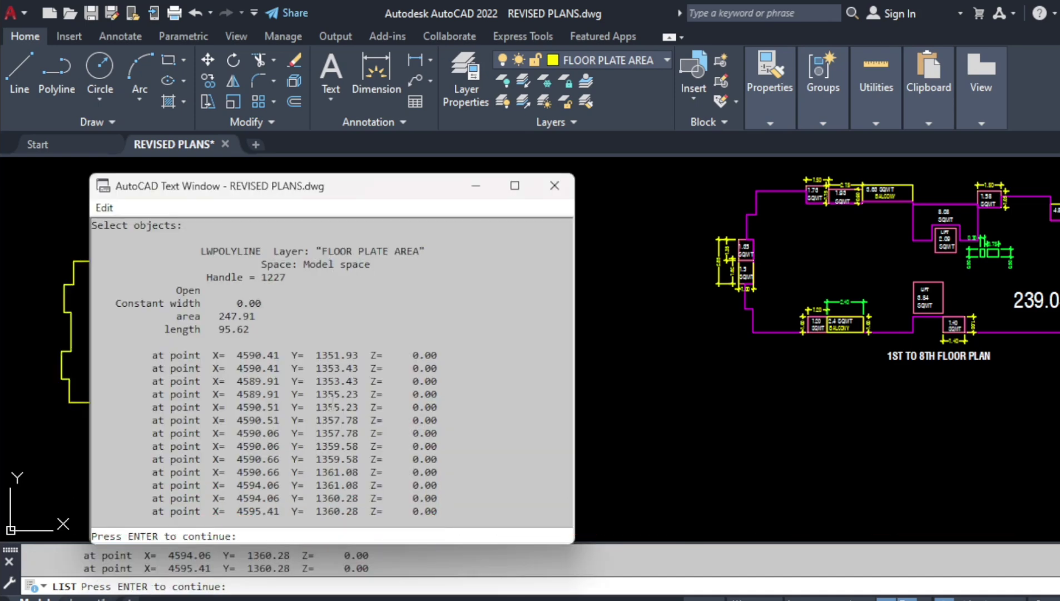
pyautogui.scroll(1, 240, 294)
pyautogui.scroll(1, 203, 335)
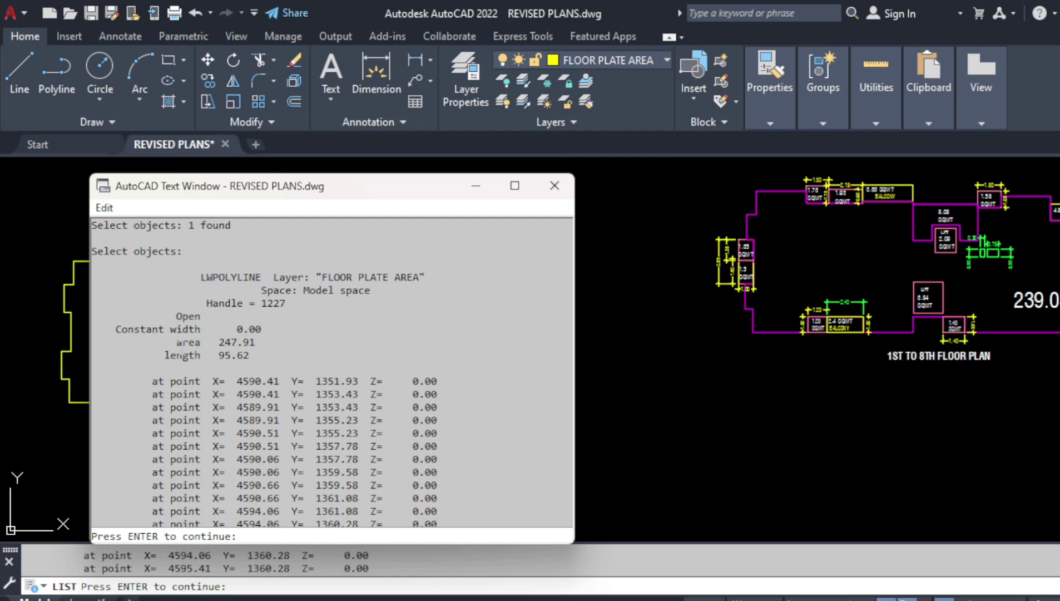
pyautogui.moveTo(178, 342); pyautogui.dragTo(255, 342)
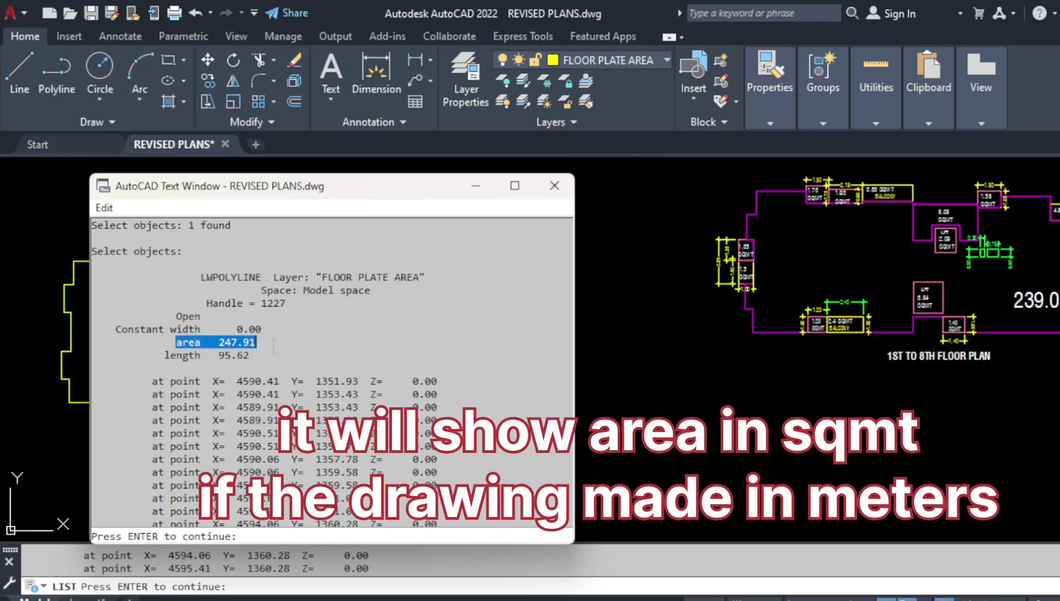
pyautogui.moveTo(171, 342); pyautogui.dragTo(255, 343)
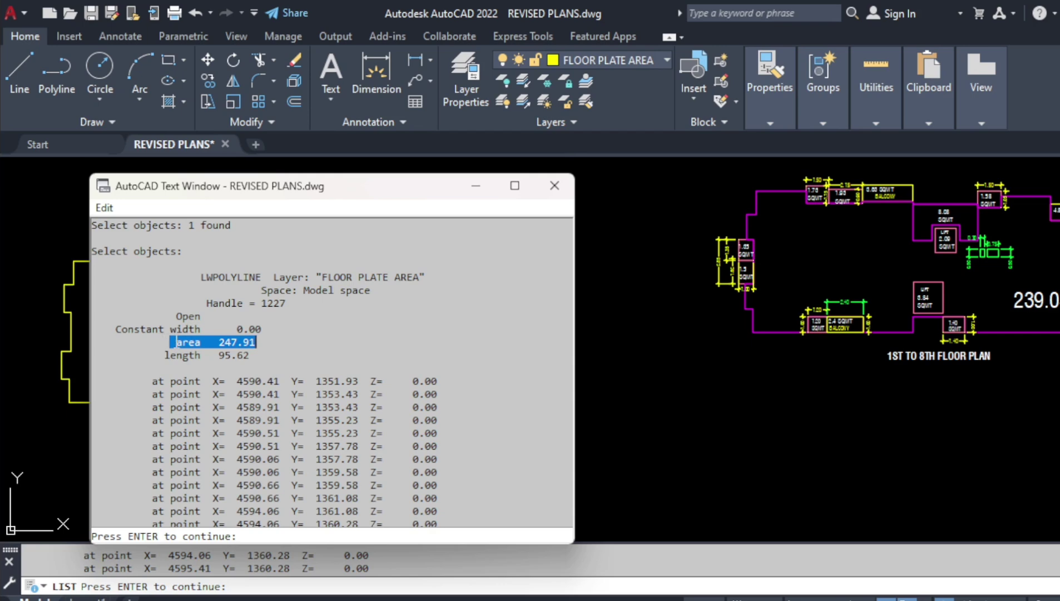
pyautogui.click(554, 186)
# - Place a multiline text label '247.97 sqmt' on one line inside the outline
pyautogui.press('Escape')
pyautogui.press('Escape')
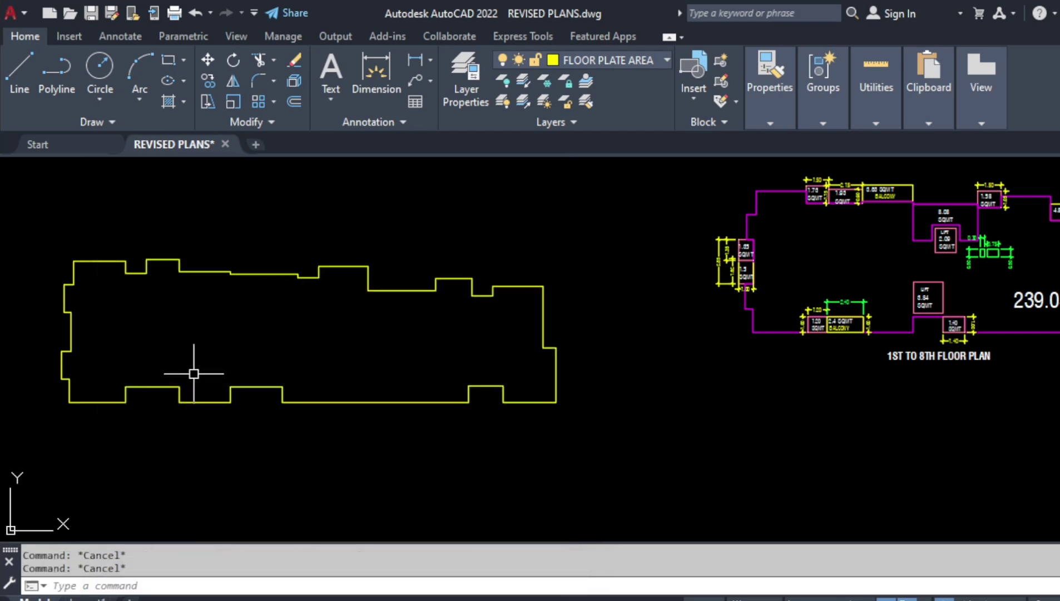
pyautogui.click(331, 72)
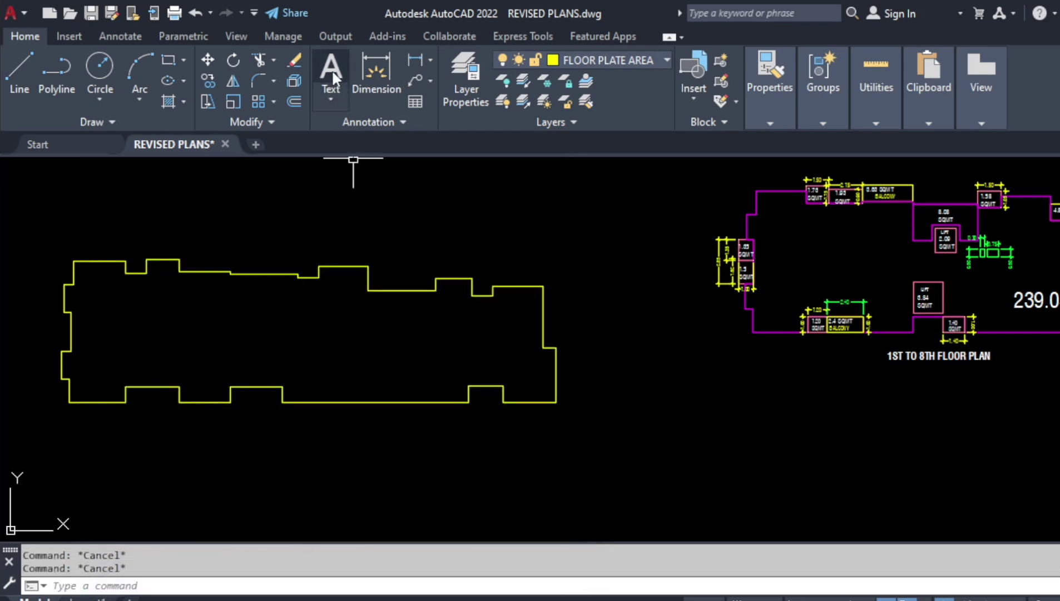
pyautogui.click(213, 314)
pyautogui.click(317, 359)
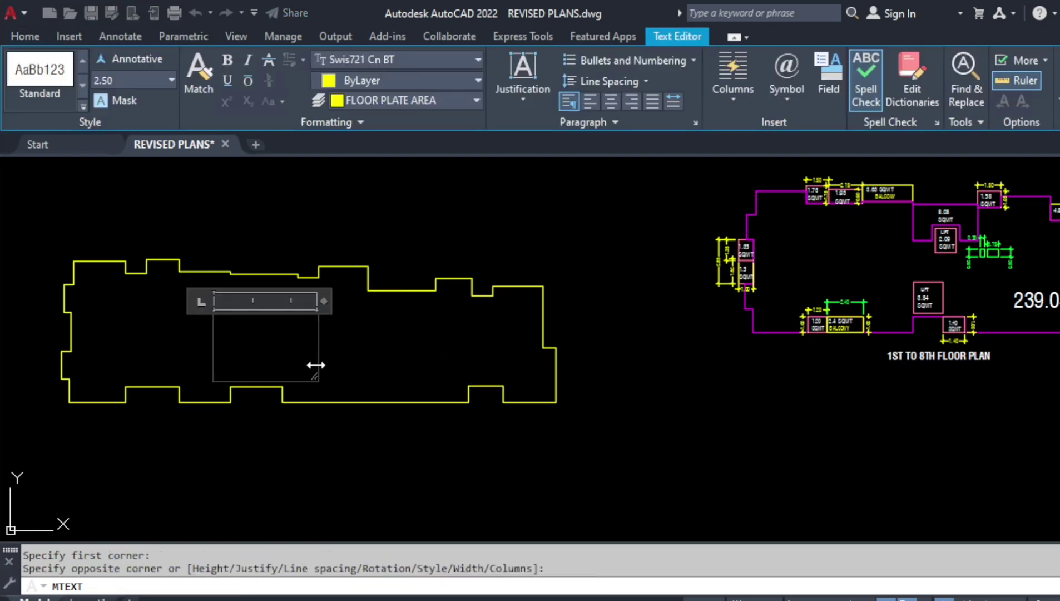
pyautogui.write('247.9')
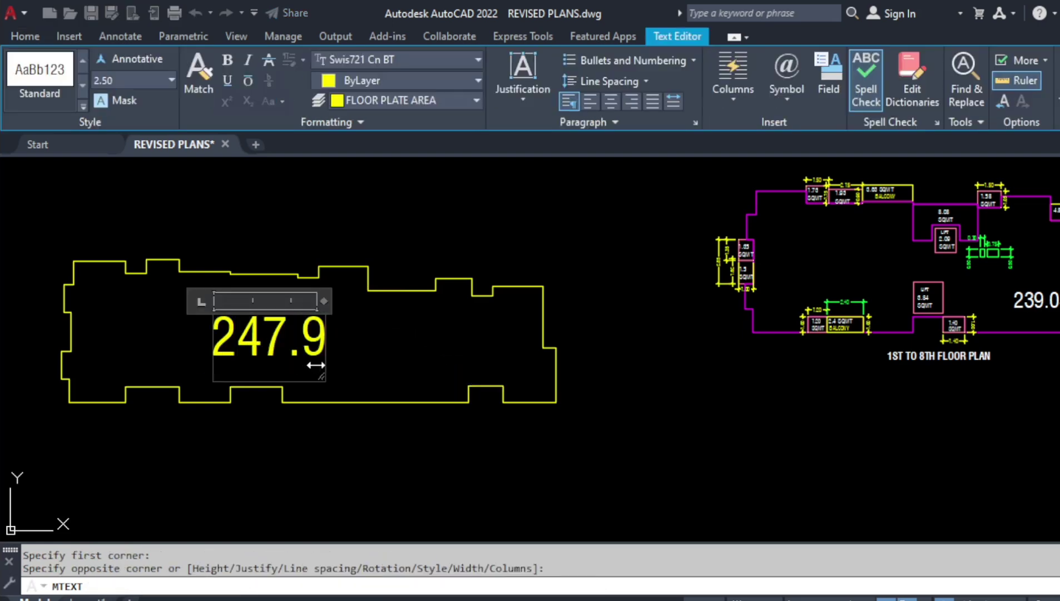
pyautogui.write('7')
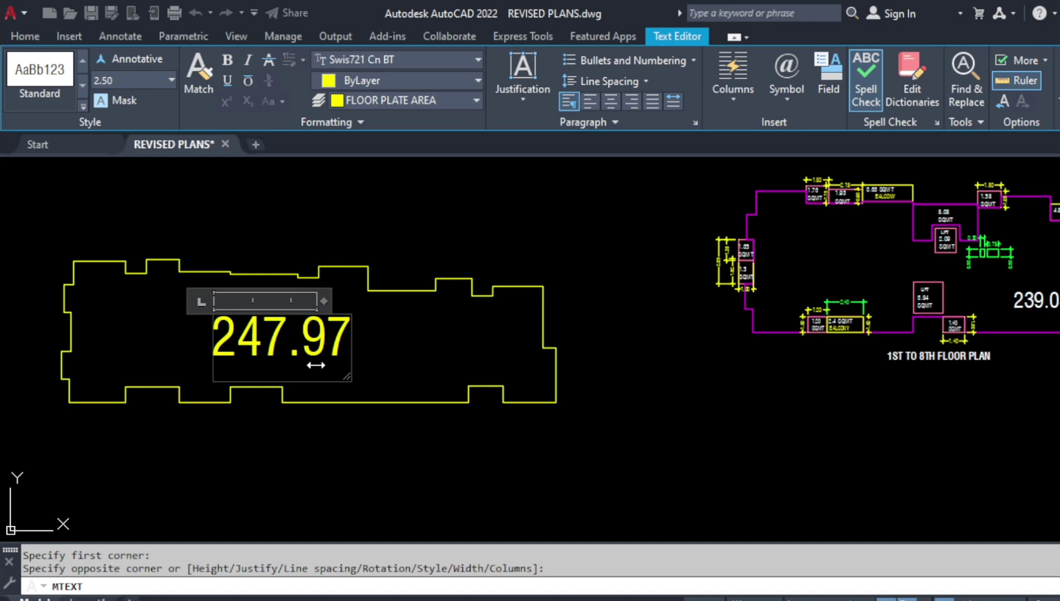
pyautogui.press('Return')
pyautogui.write('s')
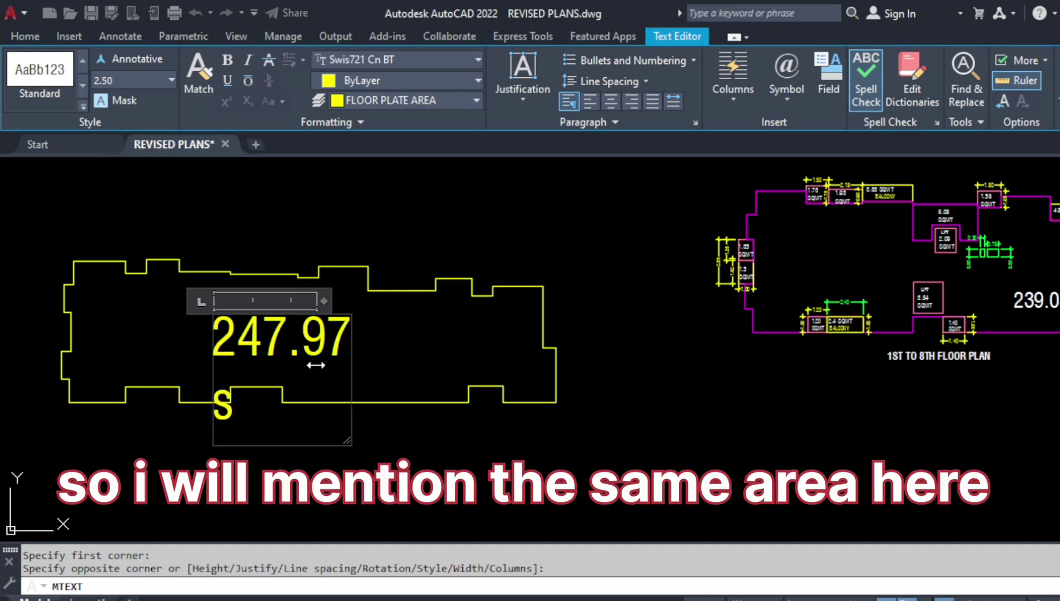
pyautogui.write('qmt')
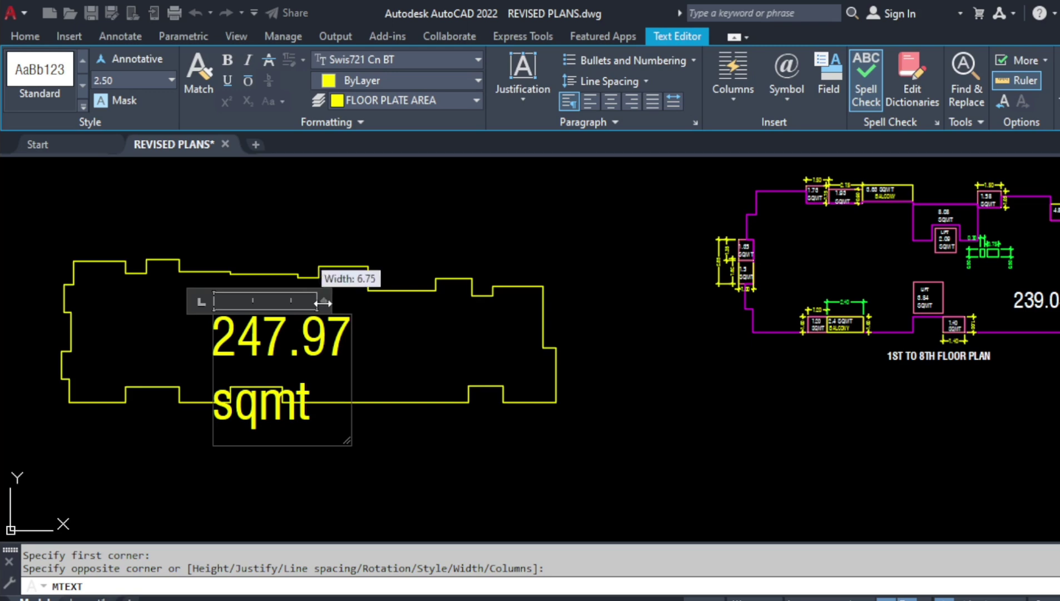
pyautogui.moveTo(323, 300); pyautogui.dragTo(478, 300)
pyautogui.click(434, 258)
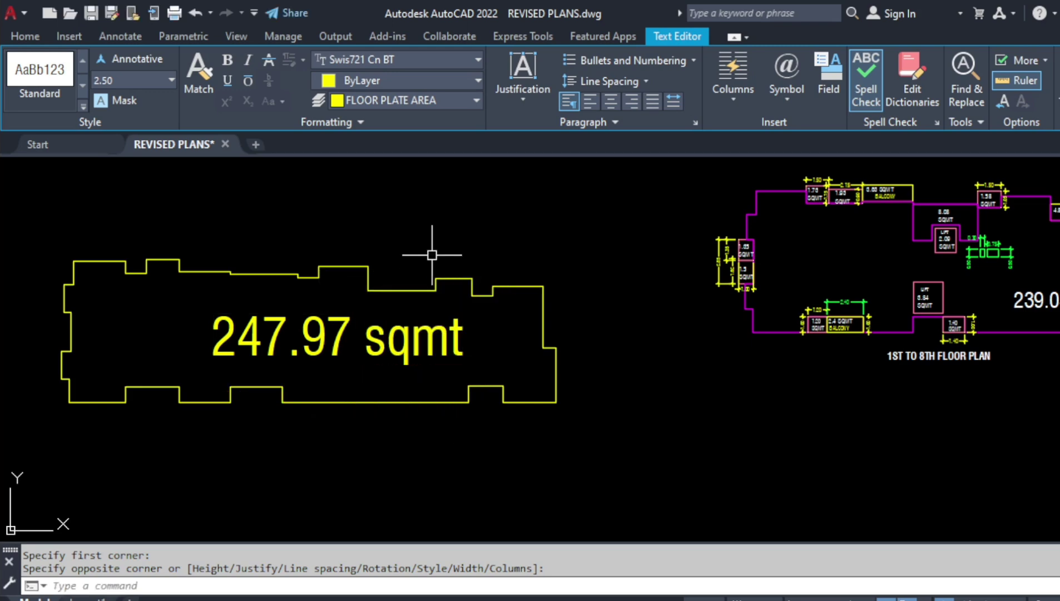
pyautogui.press('Escape')
pyautogui.press('Escape')
# - Recheck the floor outline's area with LIST, then close the listing
pyautogui.write('li')
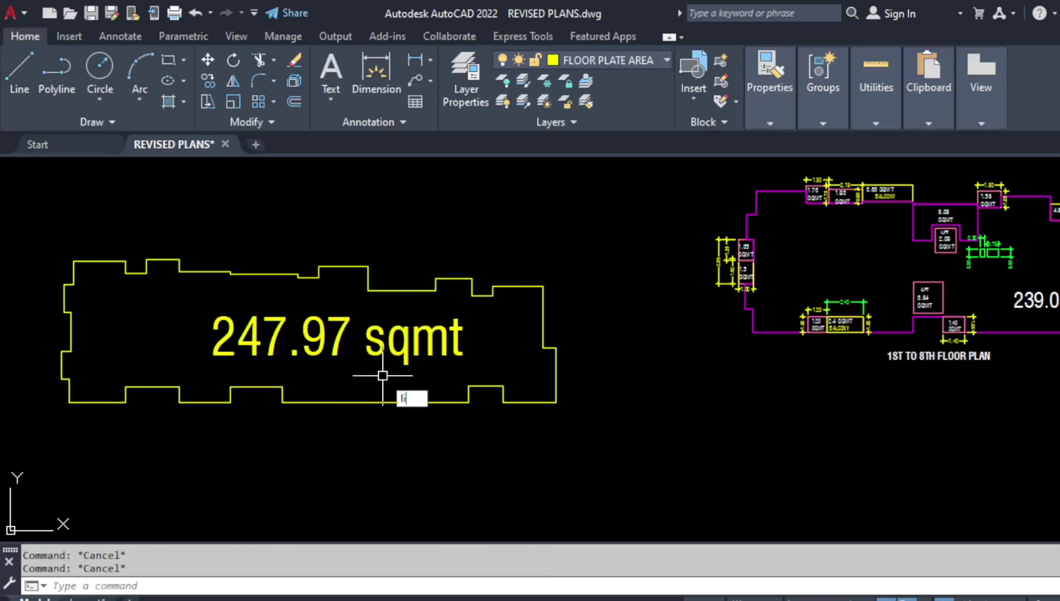
pyautogui.press('Return')
pyautogui.click(345, 401)
pyautogui.press('Return')
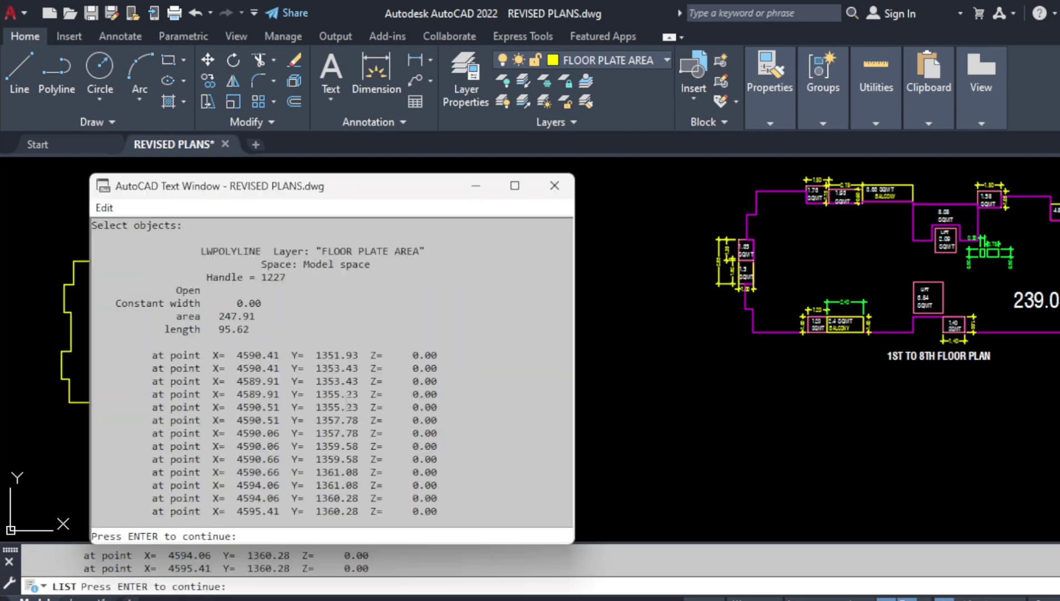
pyautogui.click(555, 185)
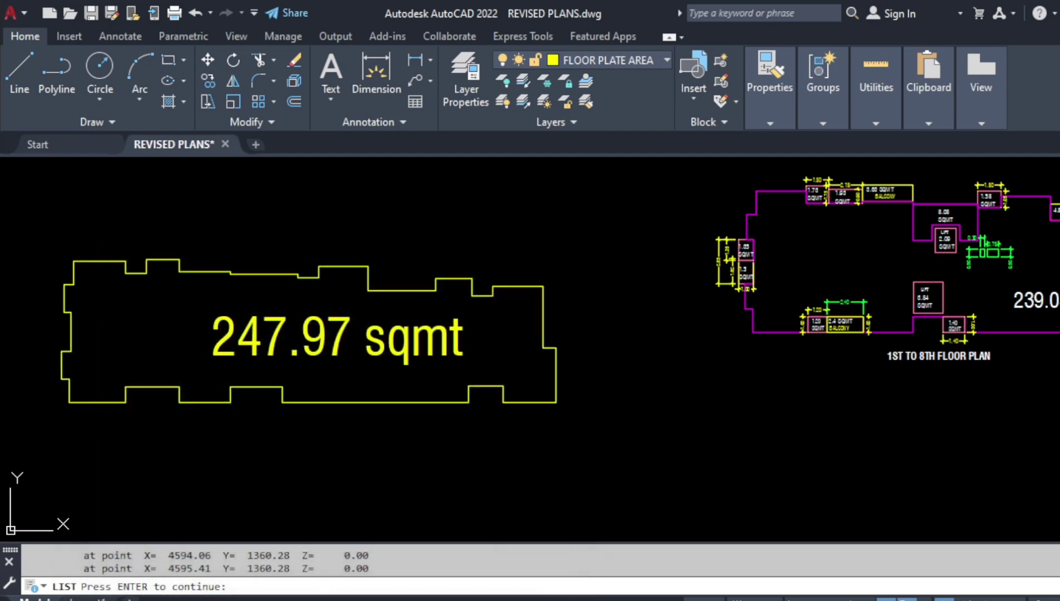
pyautogui.press('Escape')
# - Correct the outline label from 247.97 sqmt to 247.91 sqmt
pyautogui.doubleClick(348, 346)
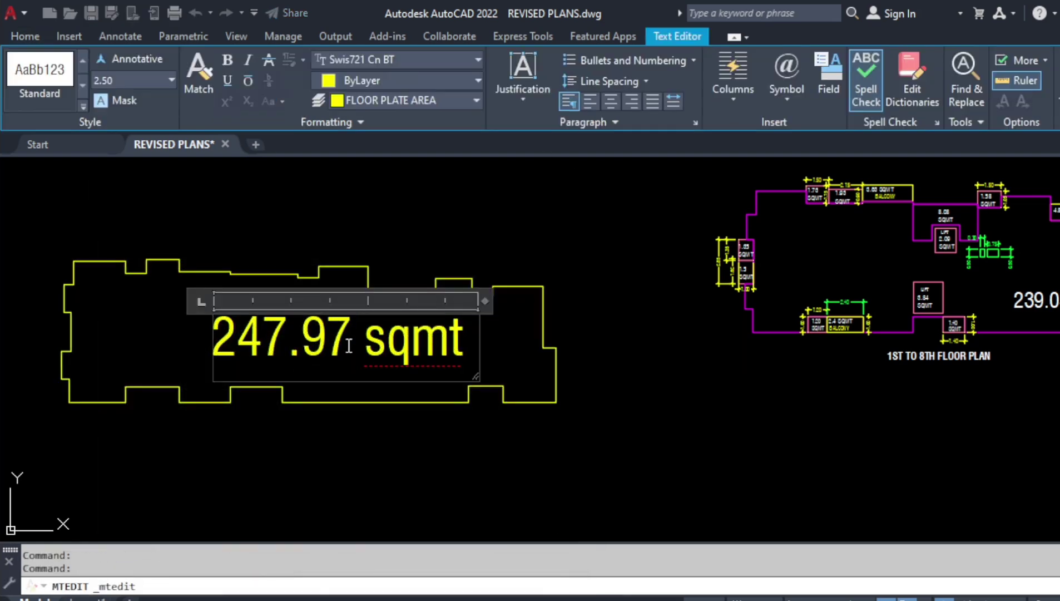
pyautogui.press('BackSpace')
pyautogui.write('1')
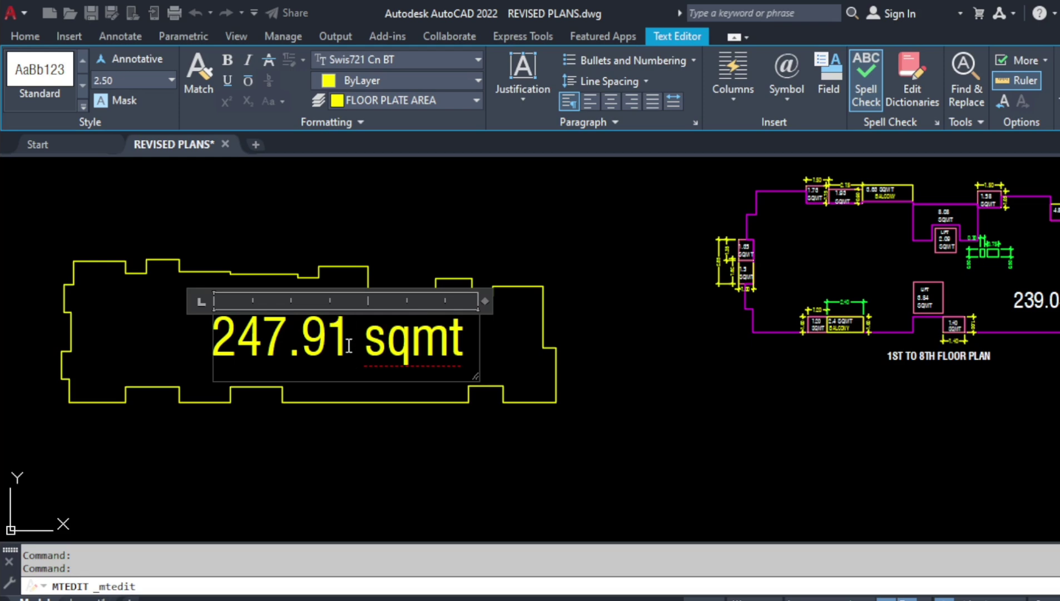
pyautogui.click(354, 434)
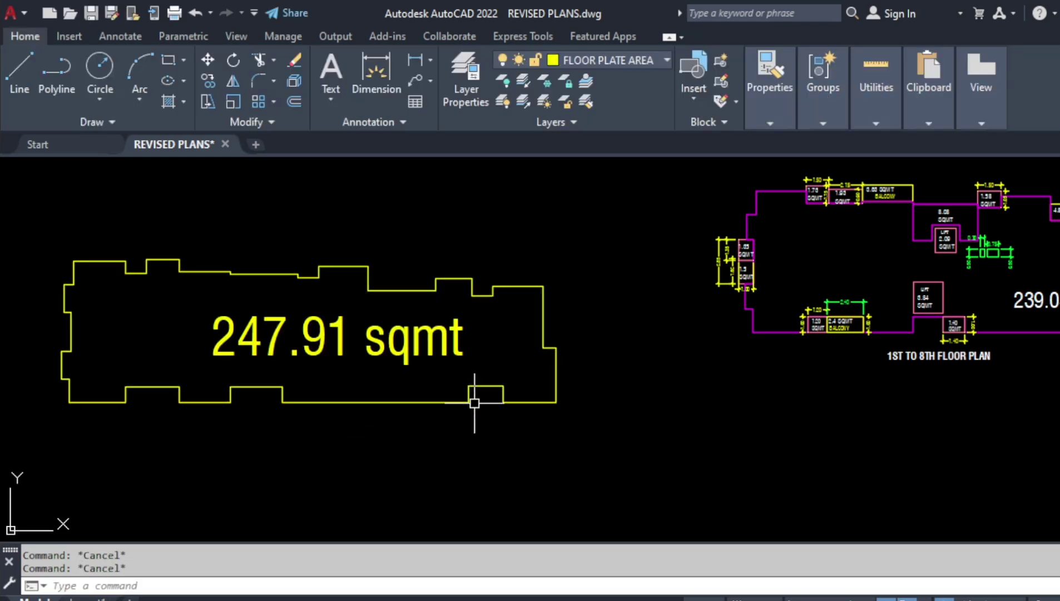
pyautogui.moveTo(818, 422)
pyautogui.mouseDown(button='middle')
pyautogui.moveTo(54, 472)
pyautogui.moveTo(365, 412)
pyautogui.mouseUp(button='middle')
# - Pan and zoom to centre the 1ST TO 8TH FLOOR PLAN with its 239.045 SQMT label
pyautogui.scroll(2, 365, 412)
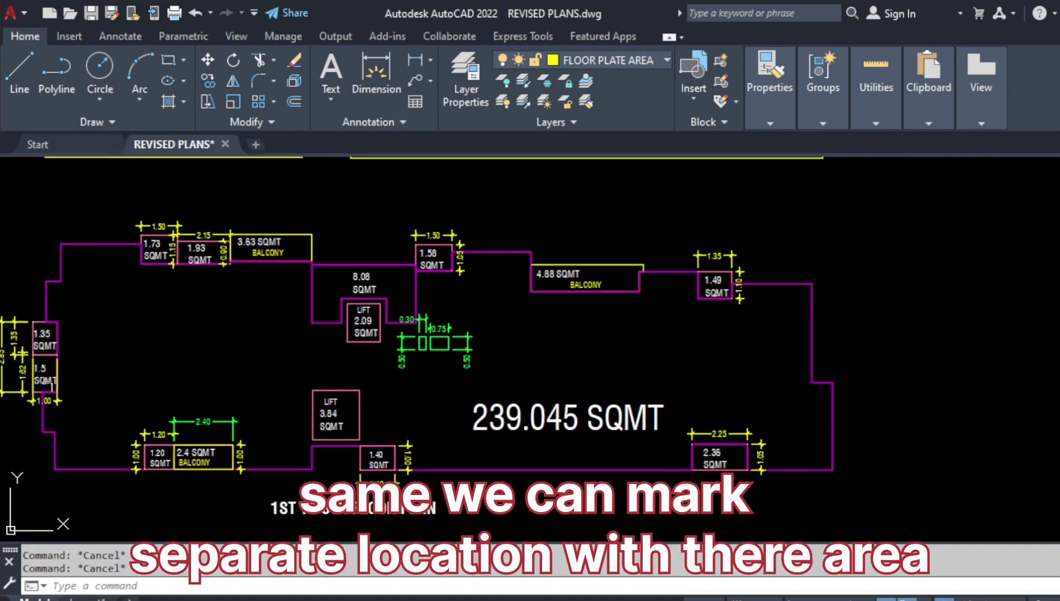
pyautogui.moveTo(45, 384); pyautogui.dragTo(81, 384, button='middle')
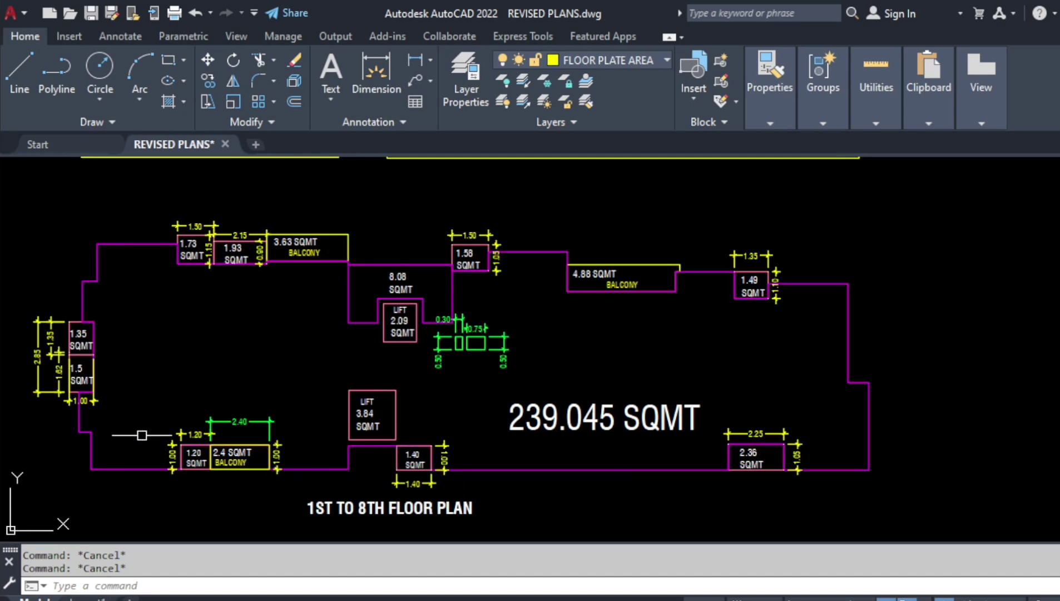
pyautogui.scroll(2, 78, 348)
pyautogui.scroll(-2, 78, 348)
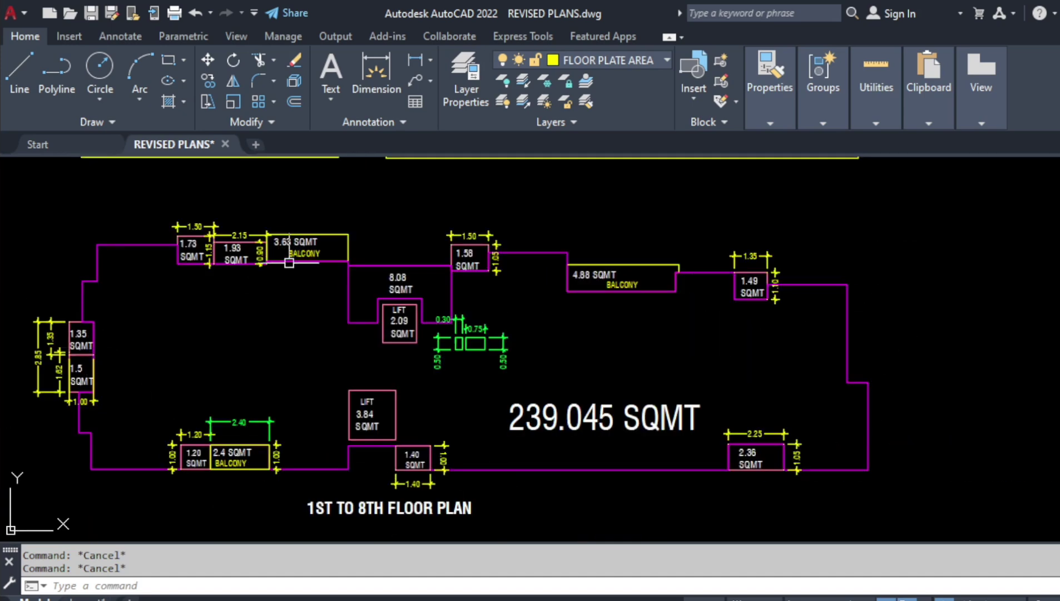
pyautogui.scroll(2, 289, 263)
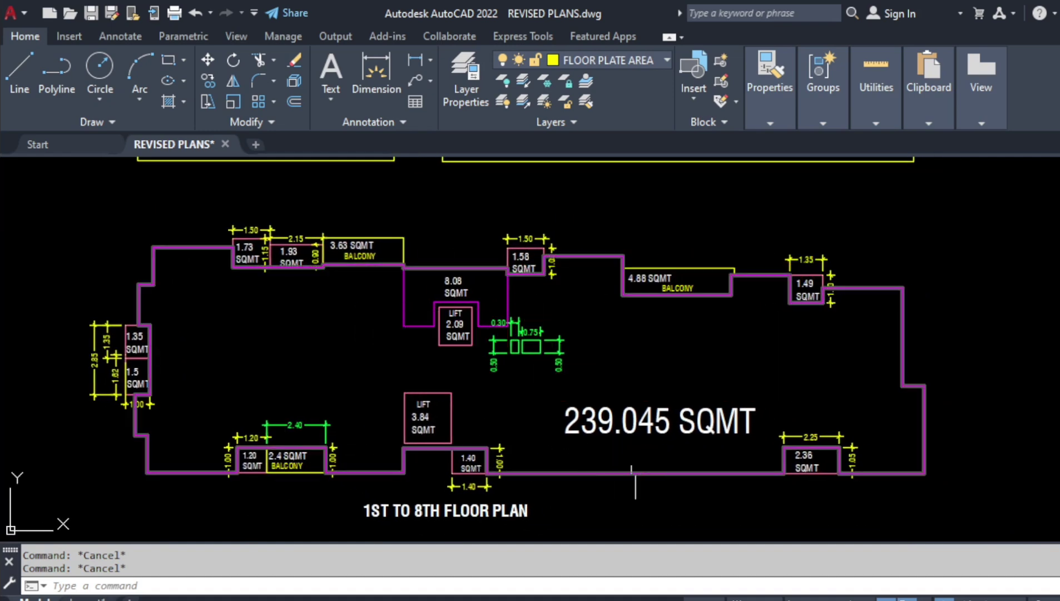
pyautogui.moveTo(627, 461); pyautogui.dragTo(607, 459, button='middle')
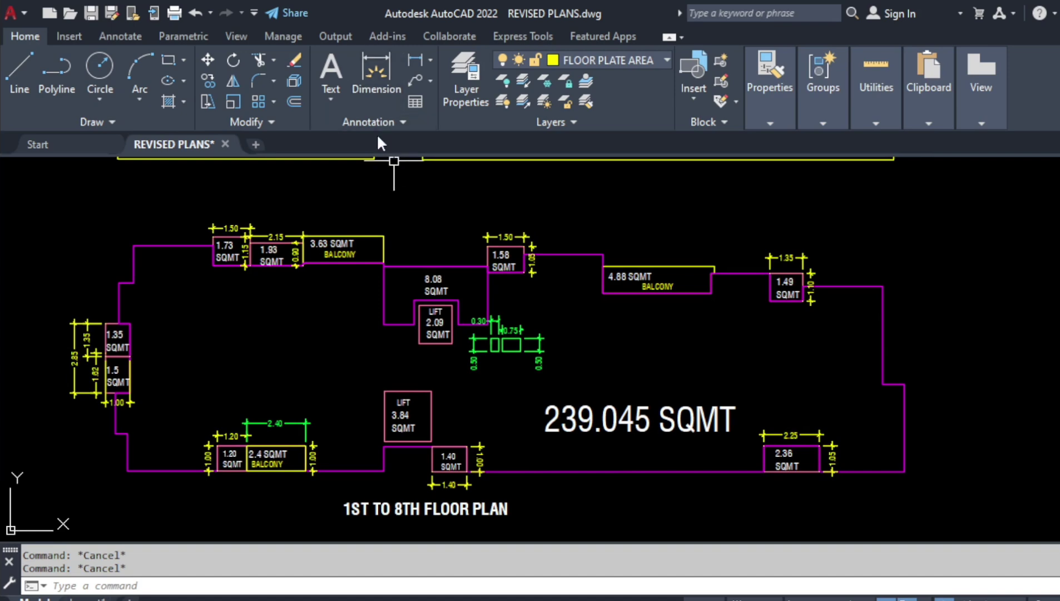